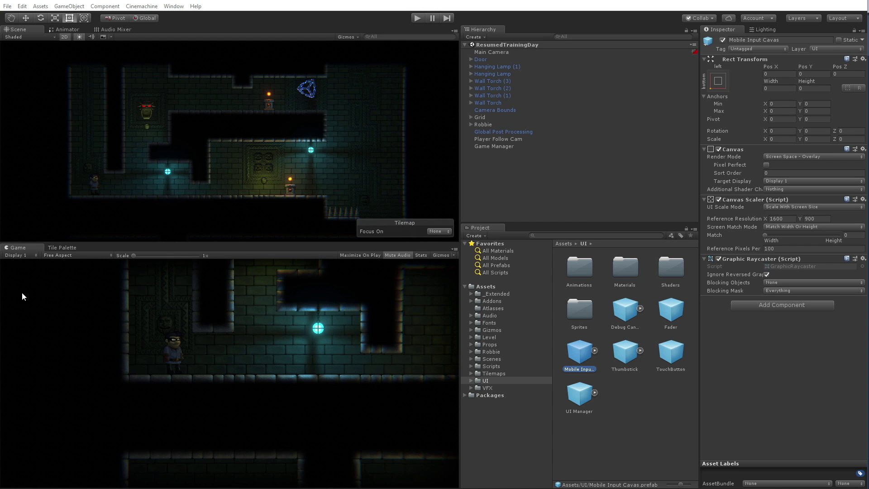
Switch the Project window from the UI folder to the top-level Assets folder
click(506, 381)
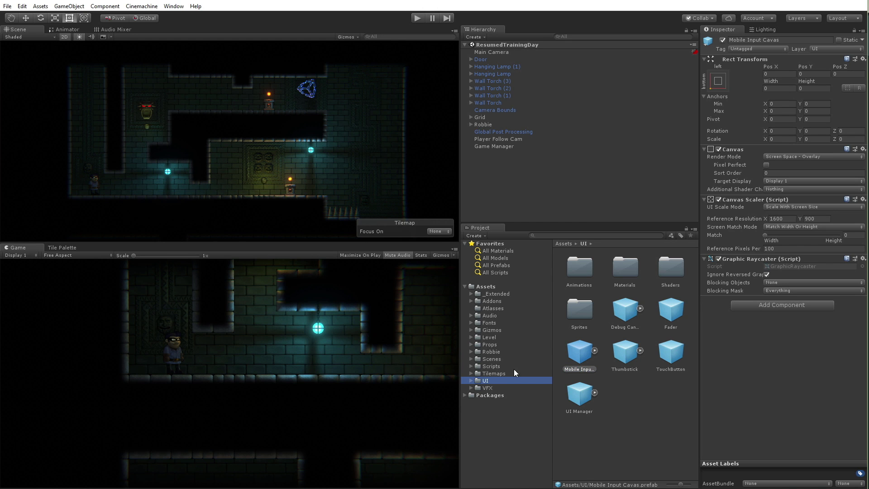
click(485, 287)
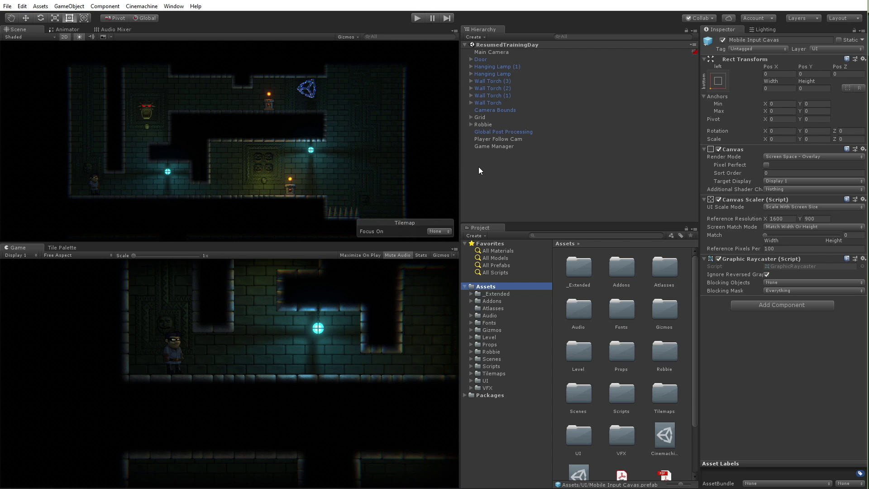
Add a UI Image from the Hierarchy's Create menu, generating a Canvas and EventSystem
click(480, 38)
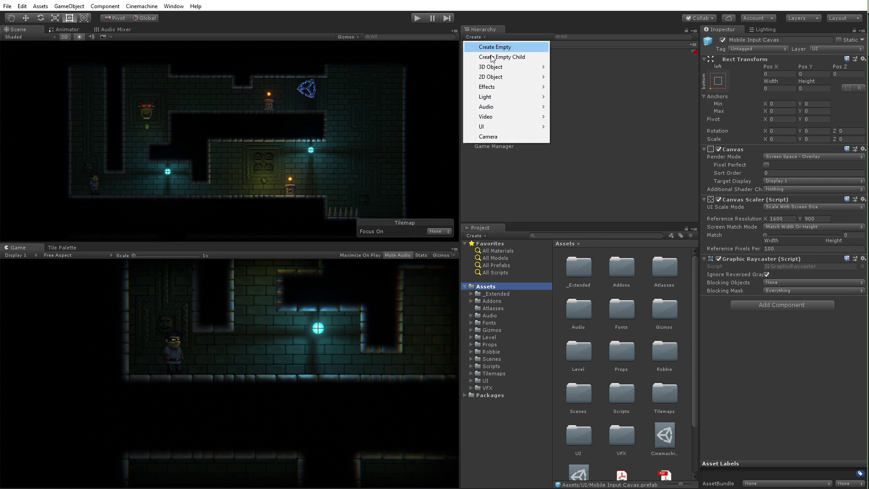
mouse_move(507, 126)
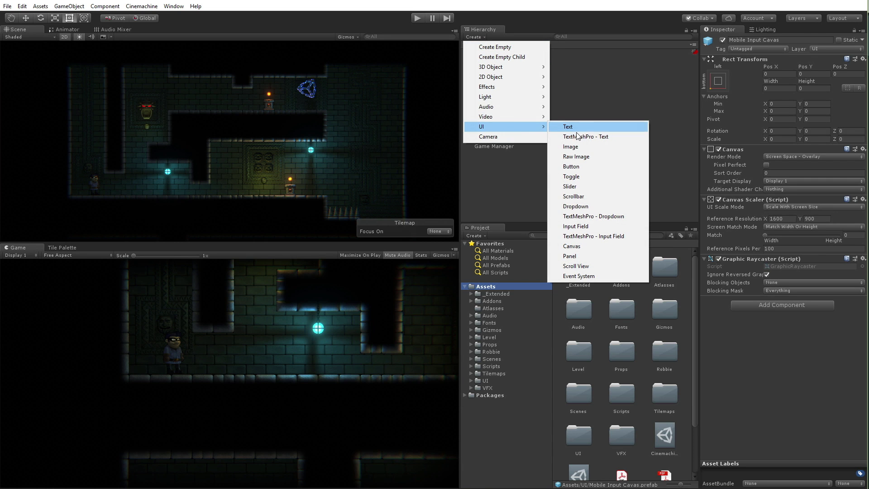
click(584, 146)
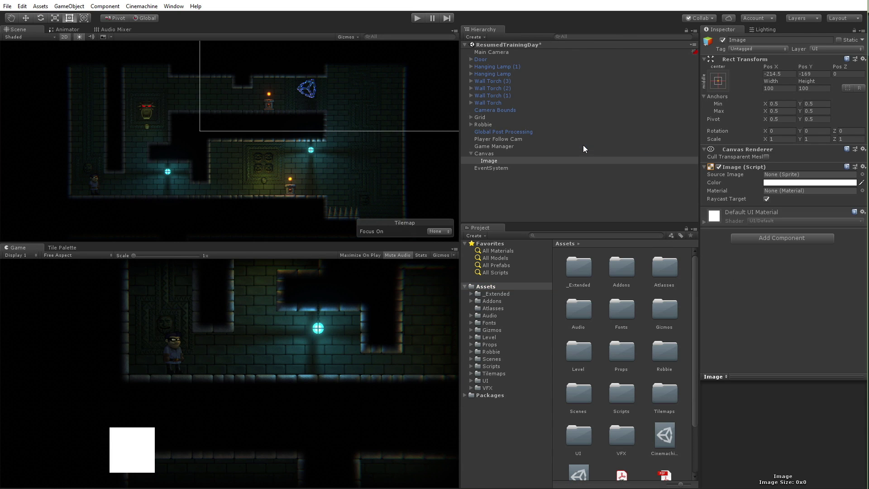
Inspect the new Canvas, Image and EventSystem in turn
click(493, 154)
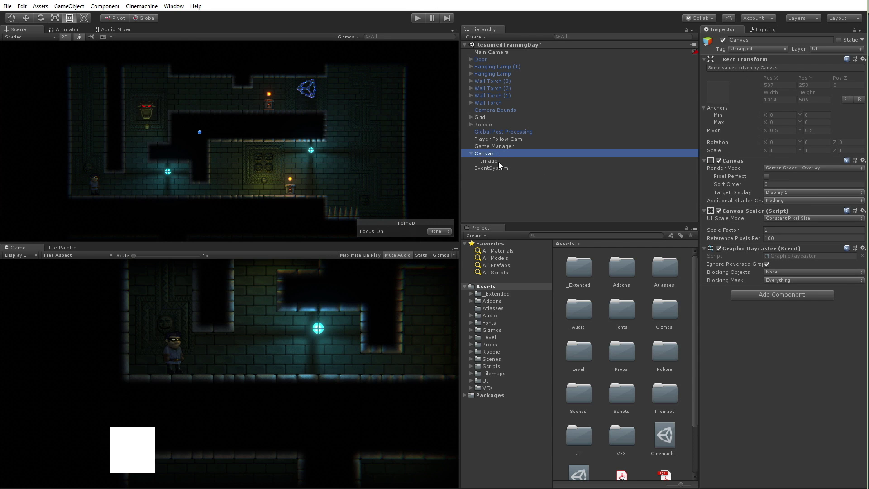
click(490, 161)
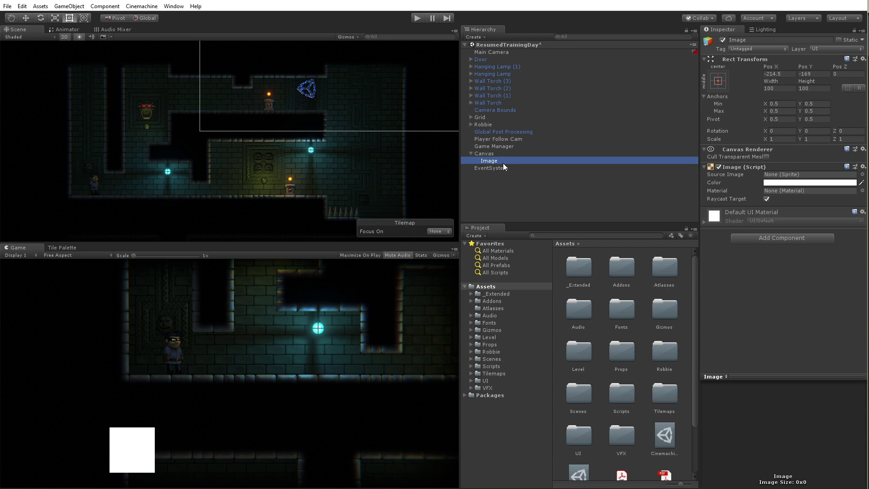
click(497, 167)
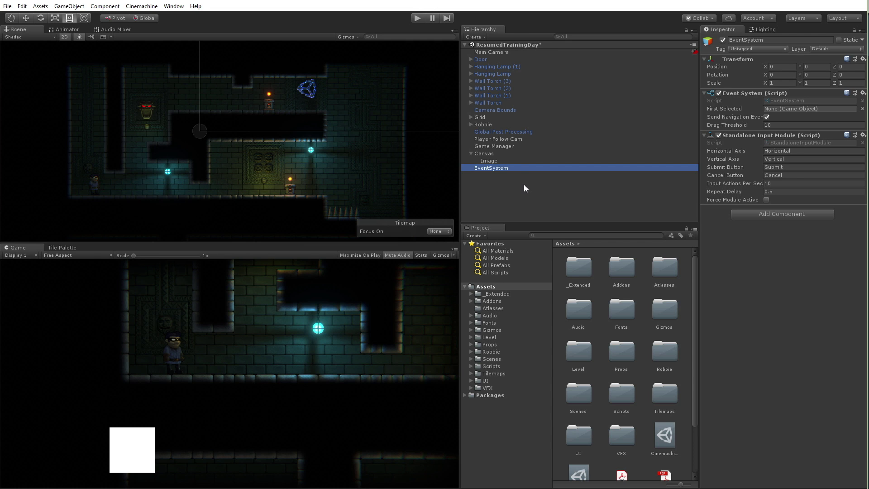
Select the Canvas and frame it in the Scene view with the Rect tool active
click(494, 153)
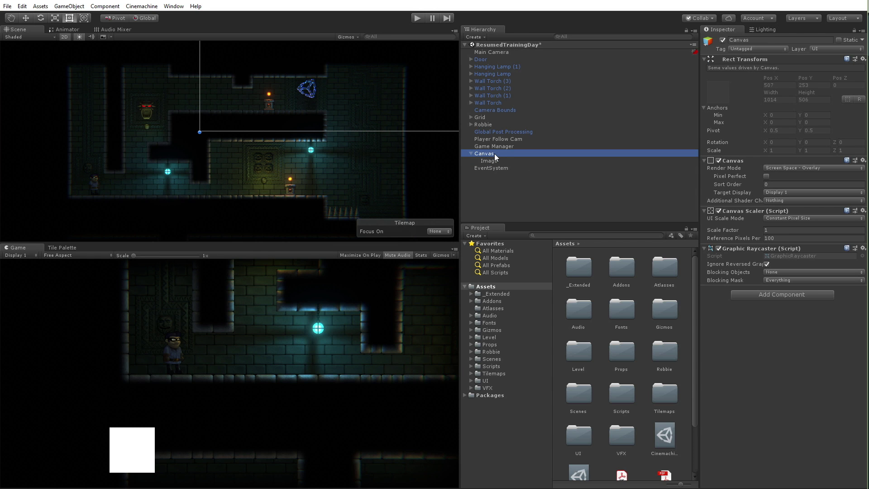
key(f)
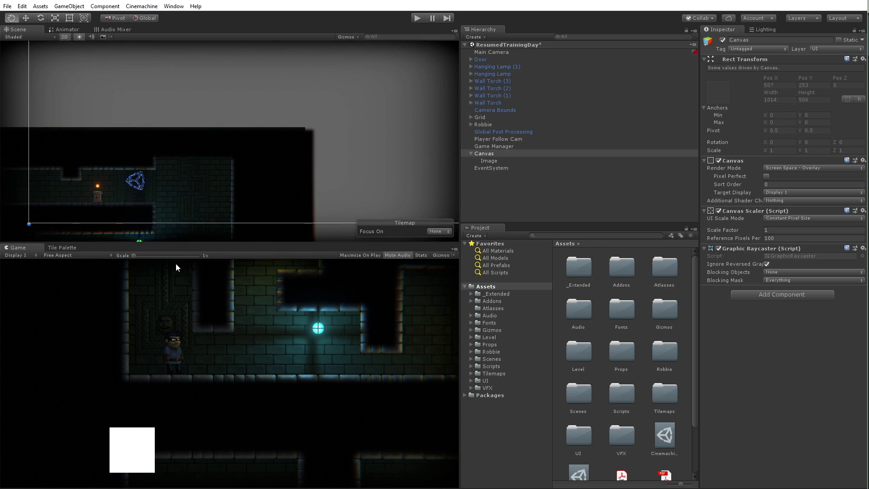
drag(22, 105, 100, 74)
key(t)
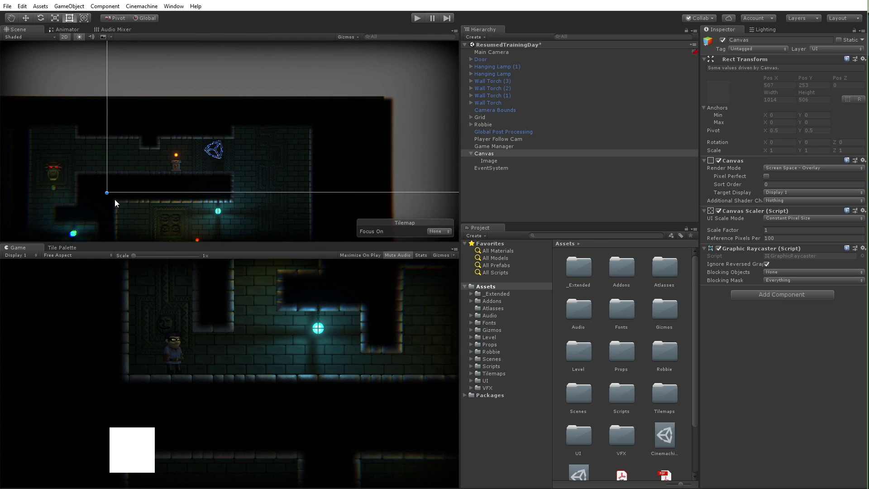
Zoom to the whole Canvas rectangle and widen the Hierarchy and Project panels
double_click(493, 155)
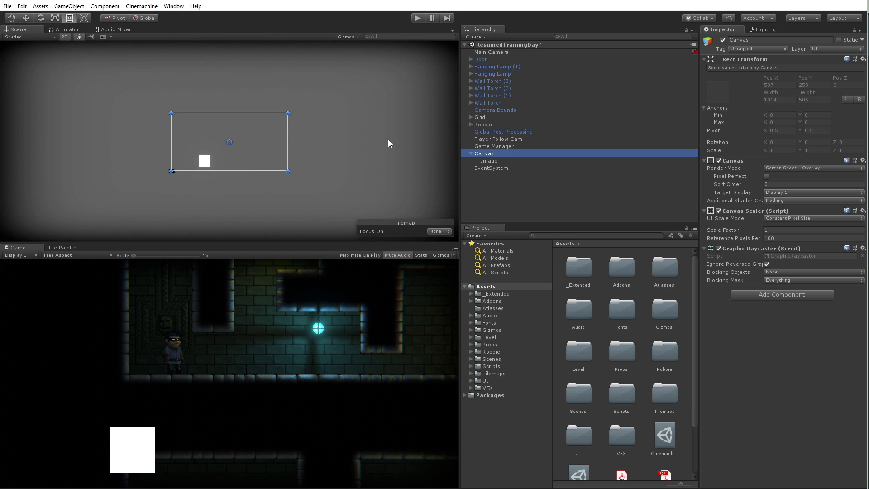
scroll(185, 149, up, 4)
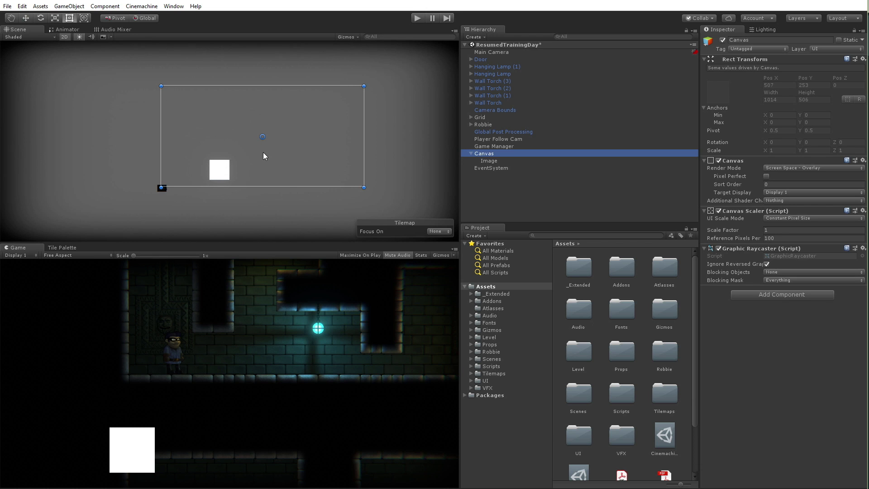
drag(461, 194, 481, 203)
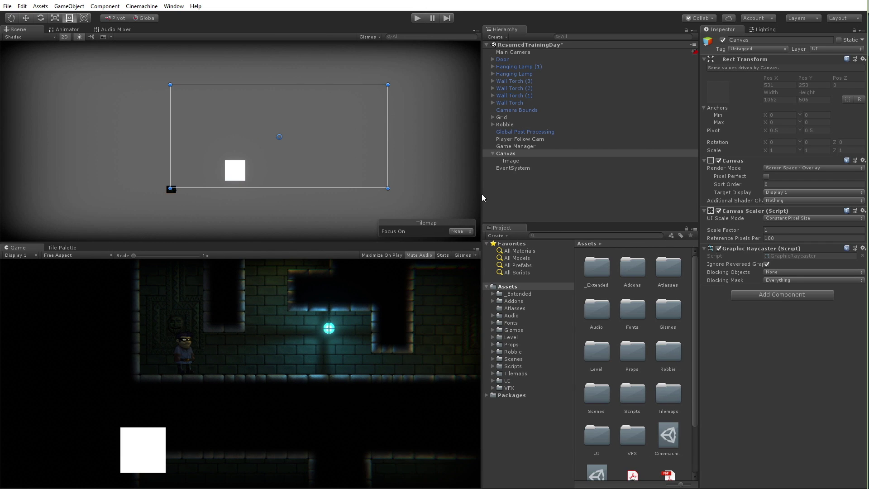
drag(480, 194, 429, 192)
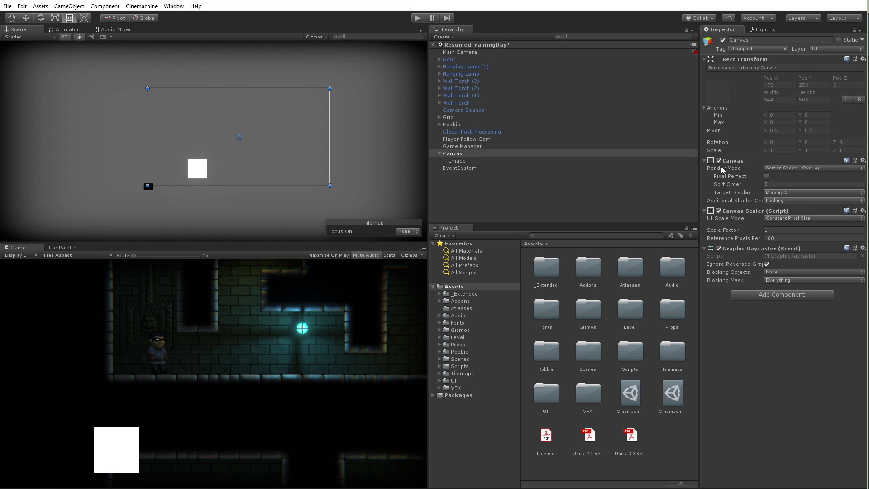
click(797, 170)
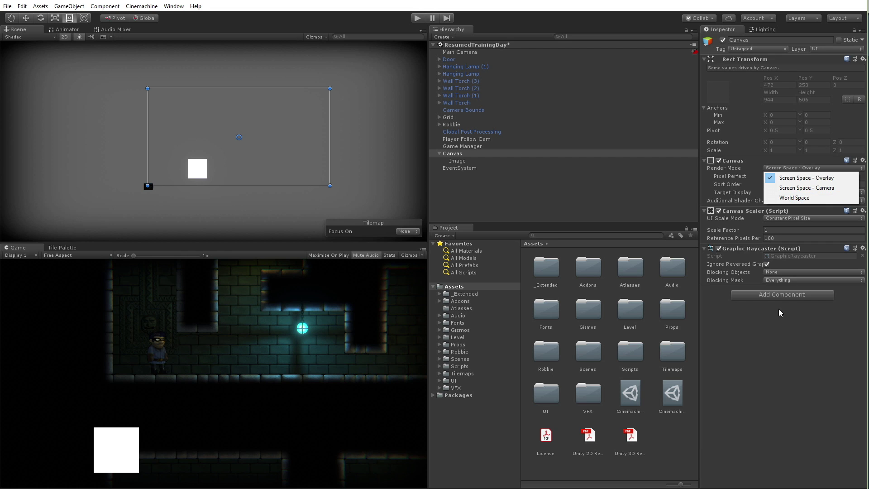
click(770, 353)
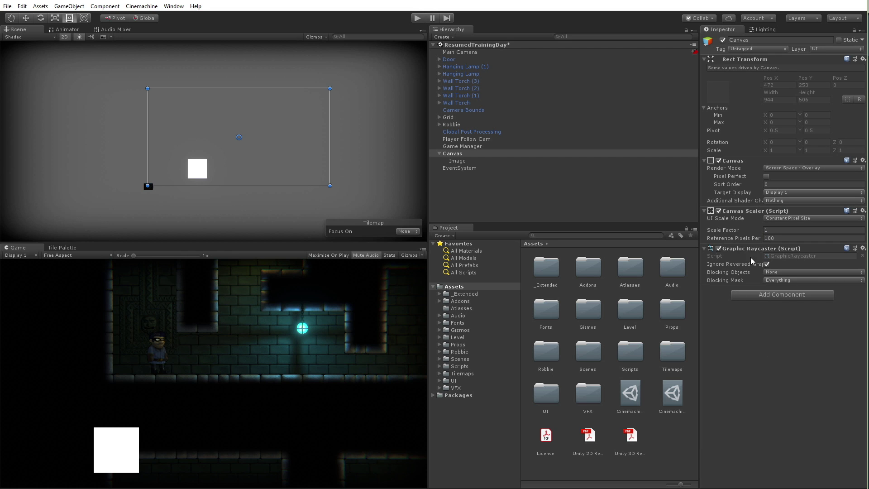
Review the Image and Canvas settings, then select the Image for editing
click(474, 161)
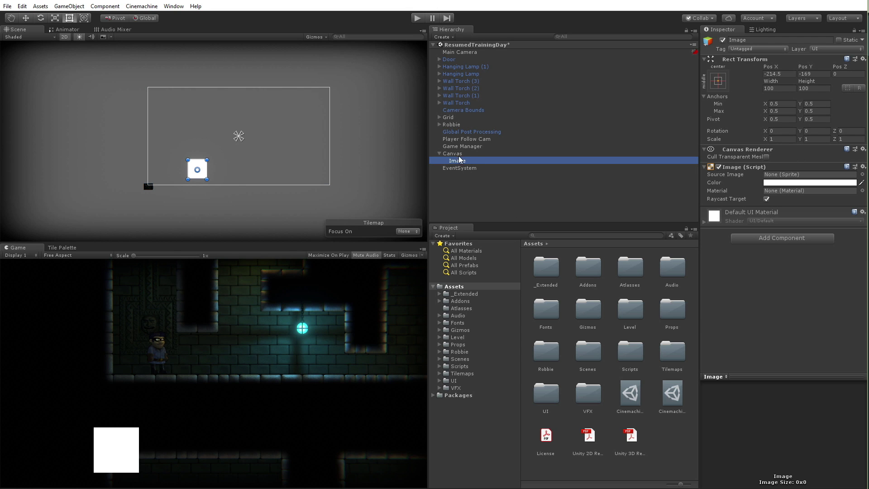
click(474, 154)
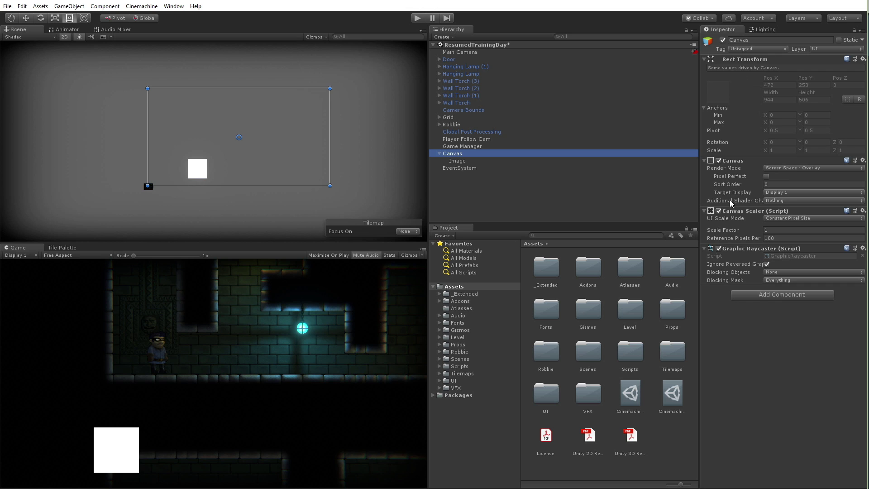
click(463, 161)
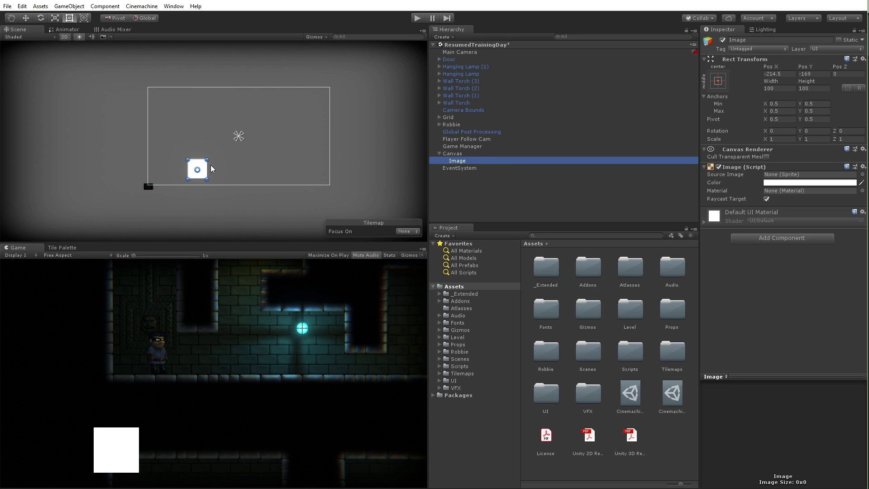
scroll(221, 169, up, 2)
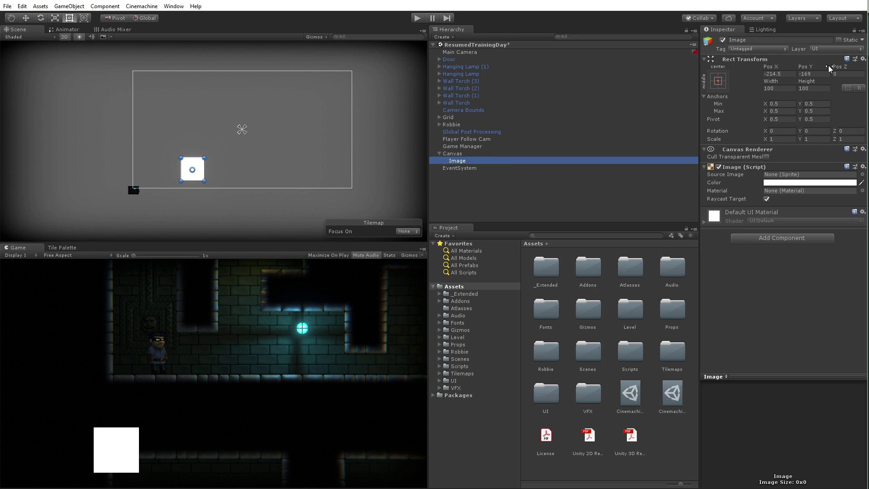
click(467, 155)
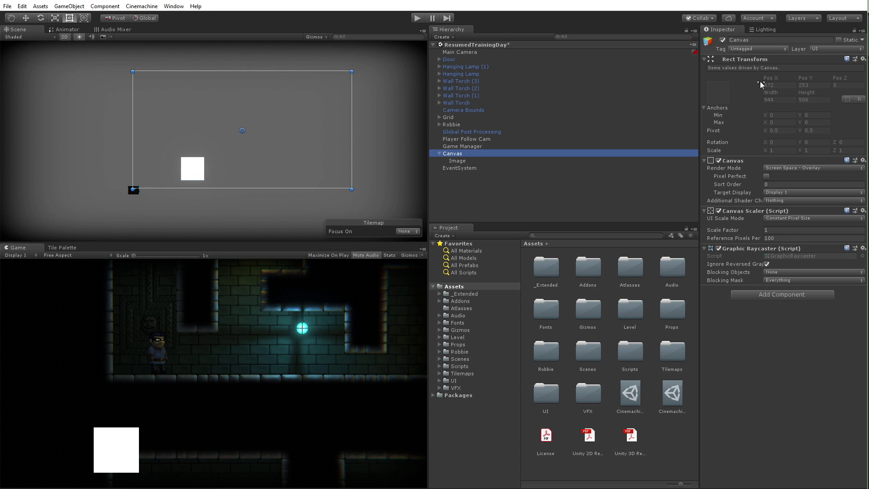
click(460, 162)
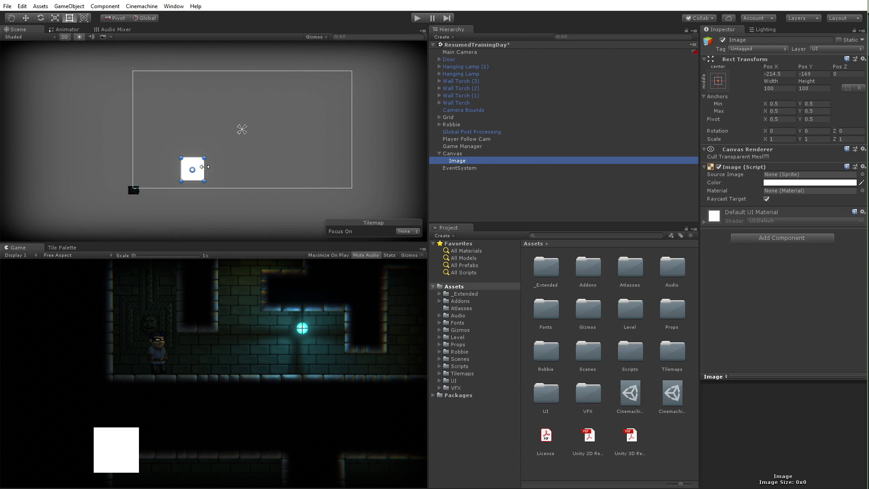
Move the white square up beside the lamp and anchor it to the canvas's left edge
drag(205, 167, 221, 134)
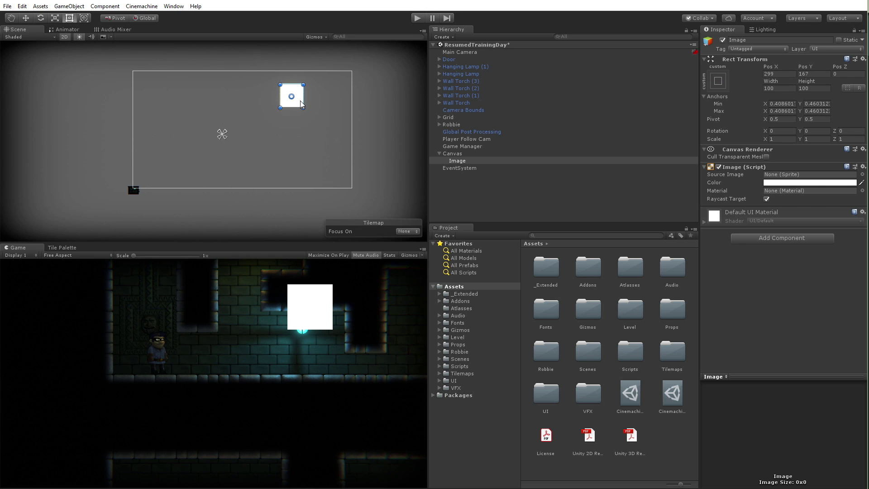
drag(300, 101, 279, 108)
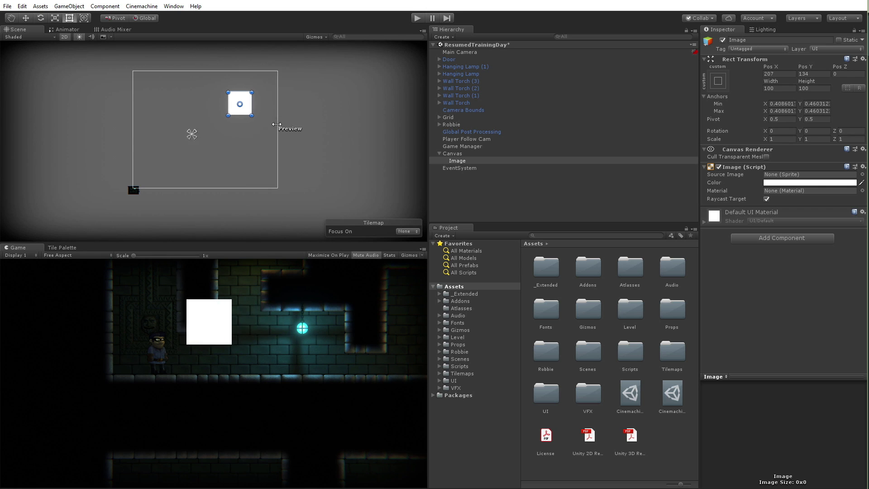
drag(435, 127, 352, 130)
drag(222, 134, 134, 136)
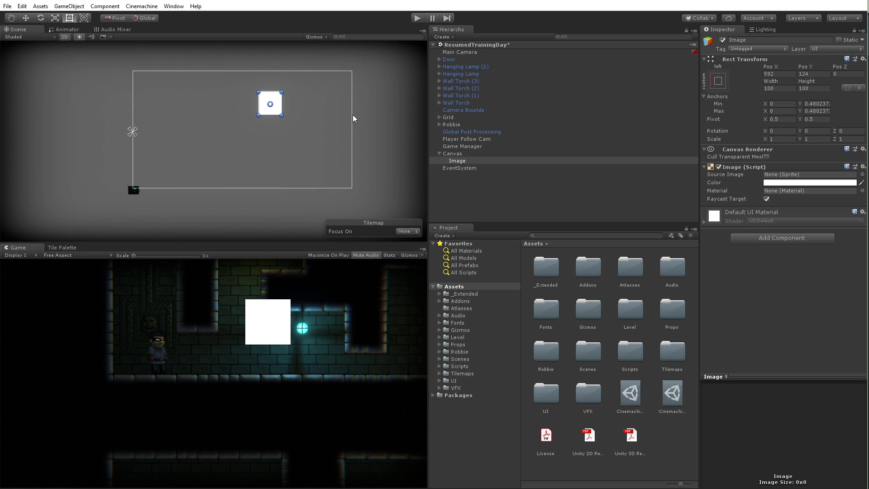
mouse_move(352, 117)
mouse_down()
mouse_move(238, 120)
mouse_move(409, 120)
mouse_move(224, 120)
mouse_move(352, 120)
mouse_up()
drag(133, 109, 299, 162)
Stretch the Image to 239.1 by 100 at upper left, anchors merged at the top-left corner
mouse_move(261, 118)
mouse_down()
mouse_move(234, 139)
mouse_move(274, 132)
mouse_move(259, 132)
mouse_up()
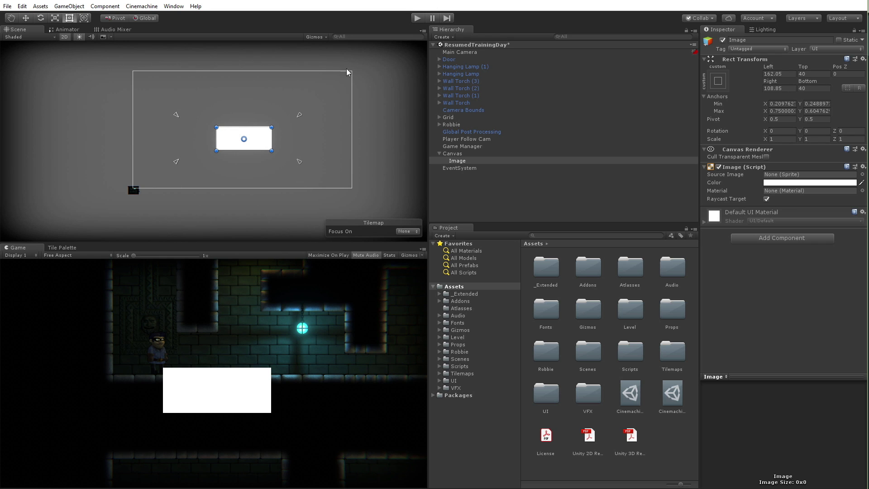
mouse_move(315, 71)
mouse_down()
mouse_move(303, 77)
mouse_move(312, 63)
mouse_up()
drag(355, 97, 381, 107)
drag(267, 151, 240, 116)
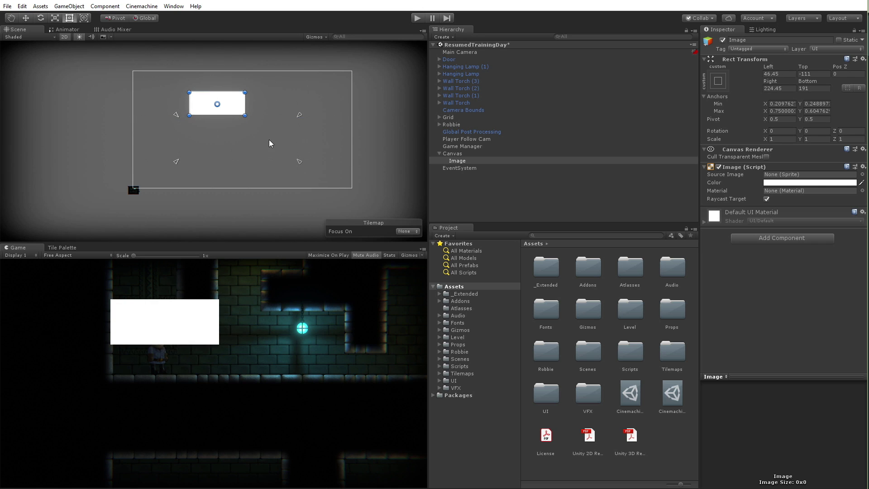
drag(297, 115, 132, 71)
click(178, 160)
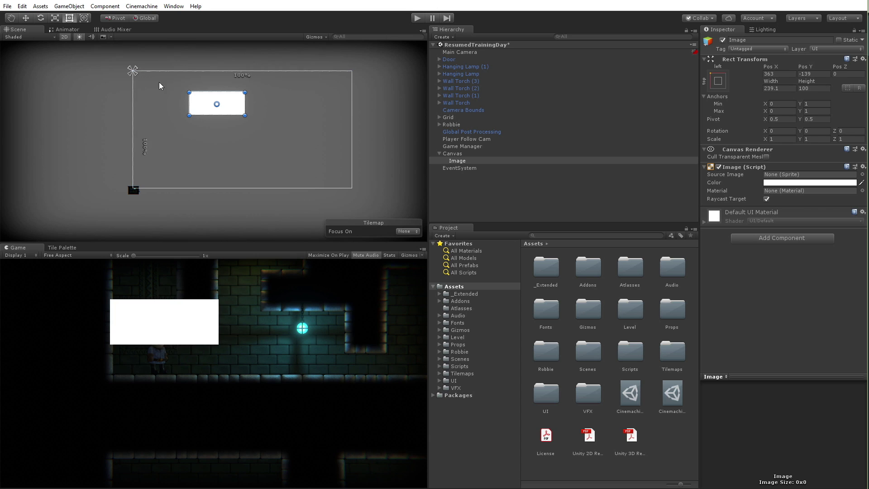
Anchor the Image top-left and place it as a 96 by 96.1 square at 98, -93
drag(198, 105, 168, 99)
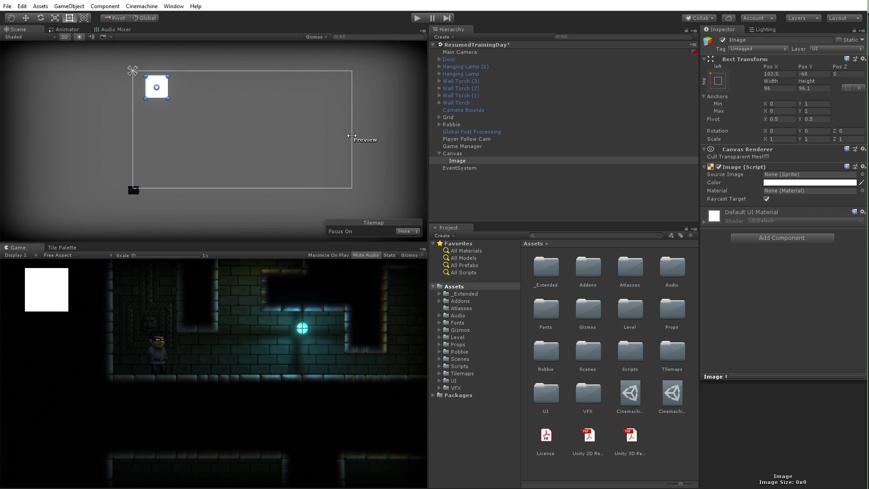
drag(352, 136, 243, 127)
mouse_move(134, 123)
mouse_down()
mouse_move(161, 124)
mouse_move(121, 117)
mouse_move(136, 123)
mouse_up()
mouse_move(165, 86)
mouse_down()
mouse_move(179, 101)
mouse_move(163, 97)
mouse_up()
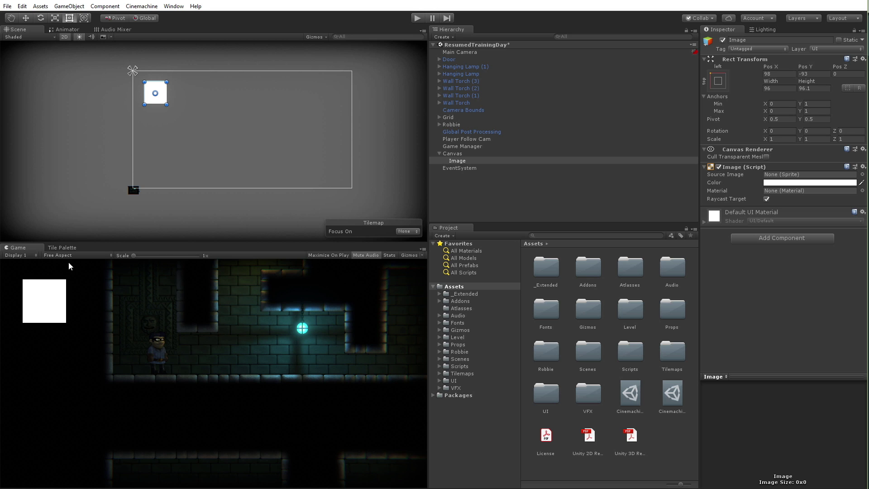
Preview the Game view at 4:3, 16:9 and 16:10 aspect ratios
click(91, 254)
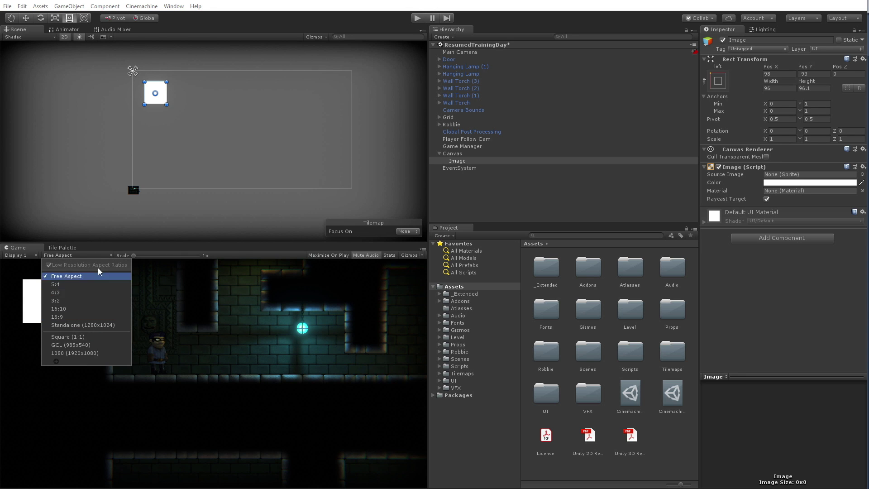
click(69, 292)
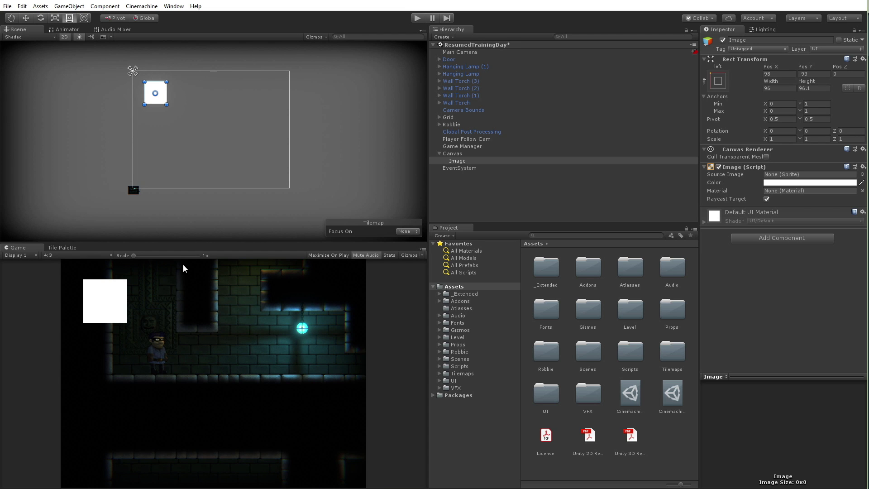
click(81, 255)
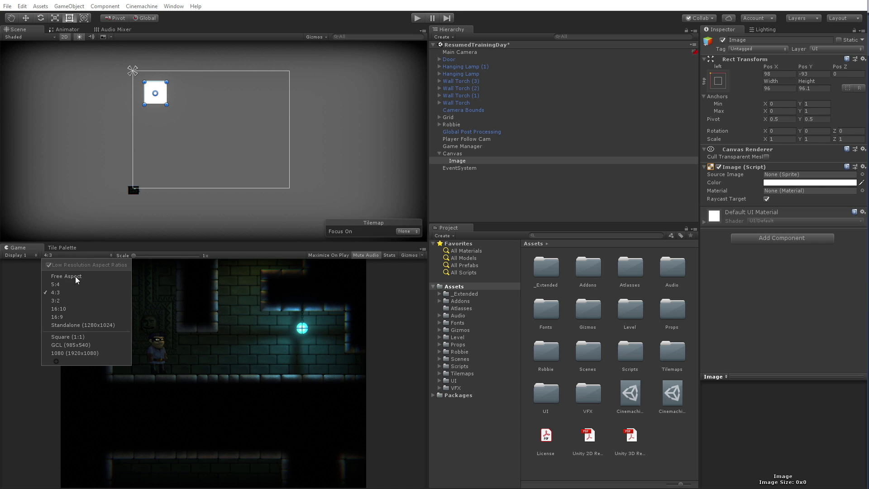
click(71, 316)
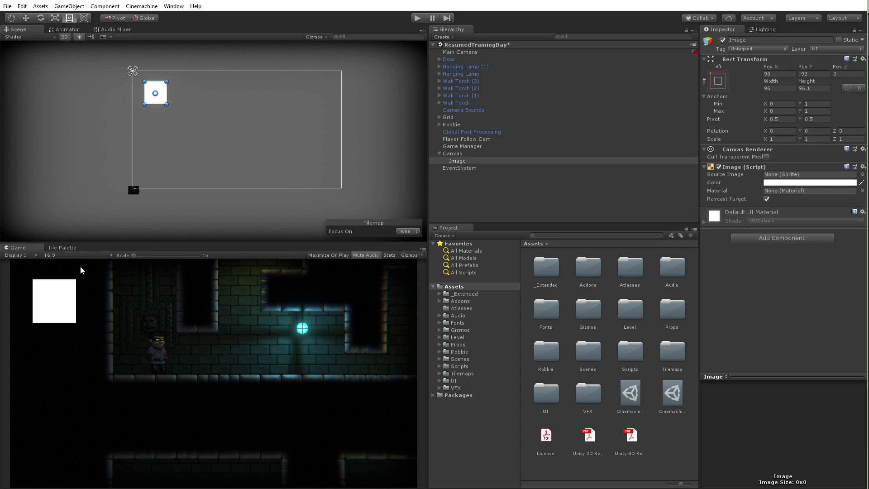
click(55, 256)
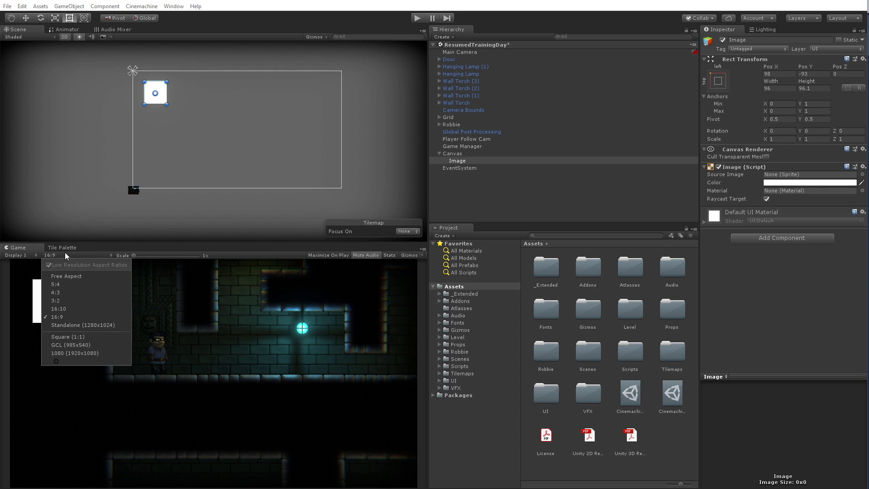
click(68, 310)
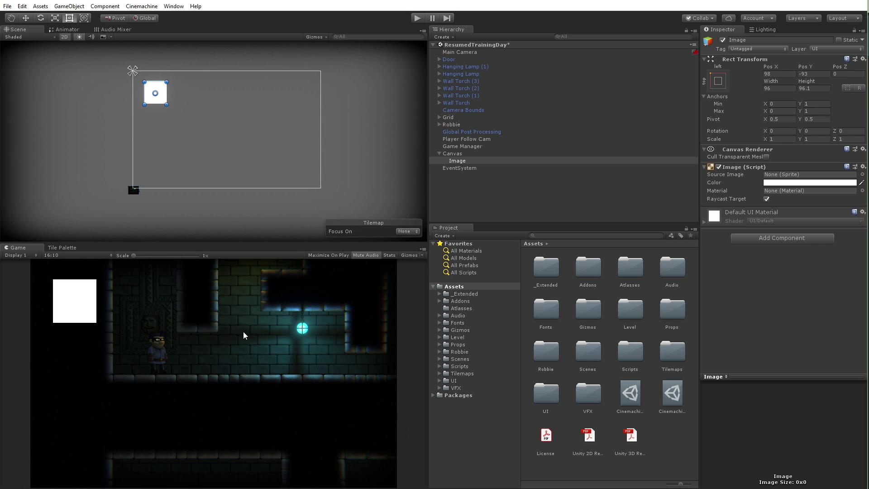
click(73, 255)
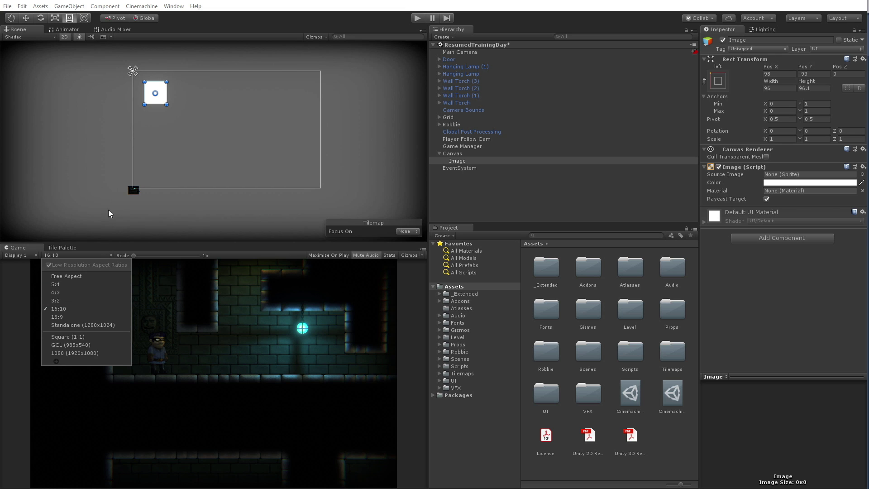
click(103, 234)
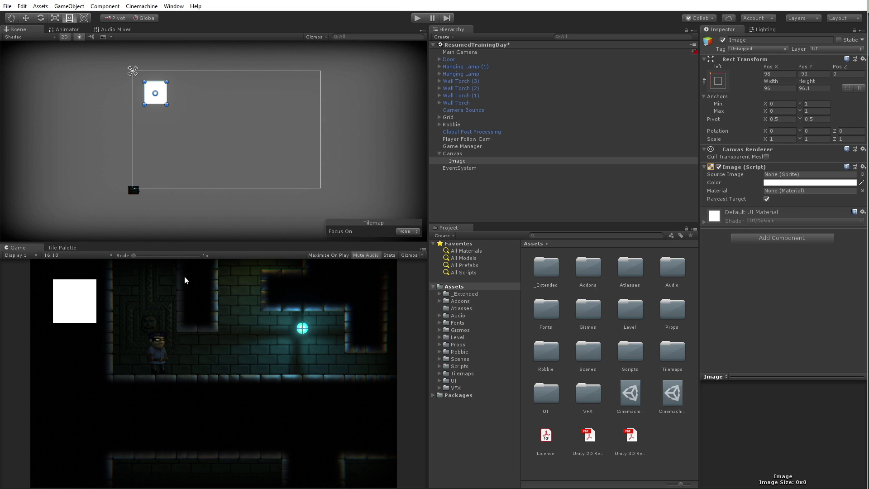
Recheck 4:3, 16:10 and other ratios, settle on 16:9, and drag the test image lower-right
click(82, 254)
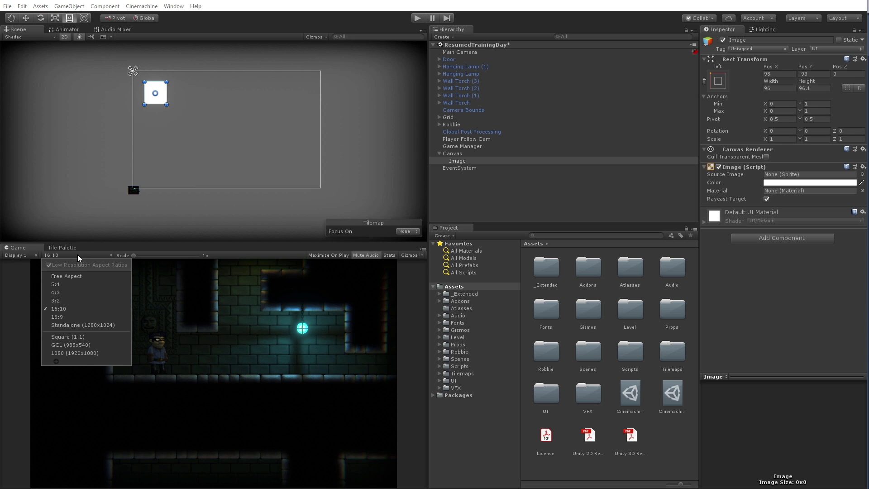
click(71, 293)
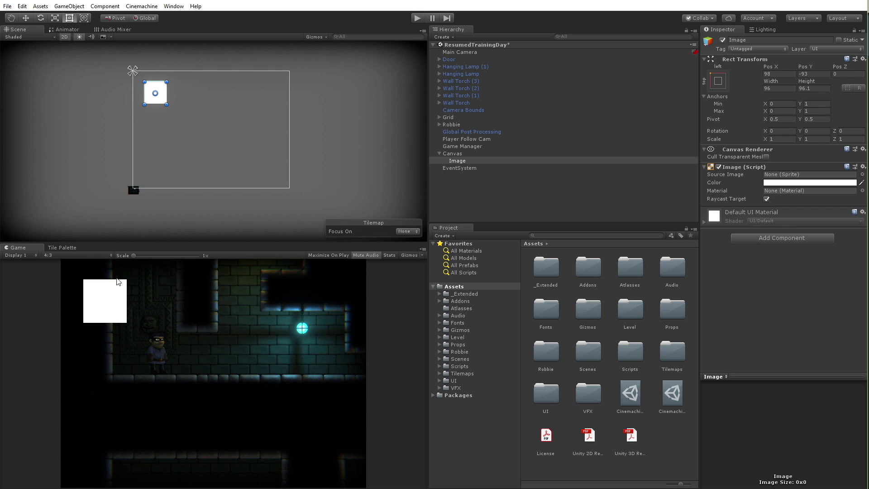
click(70, 255)
click(67, 310)
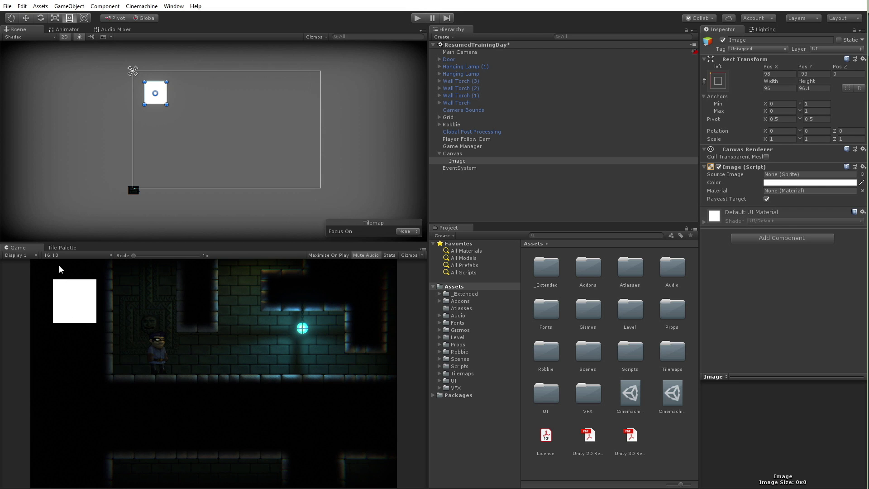
click(58, 256)
click(67, 316)
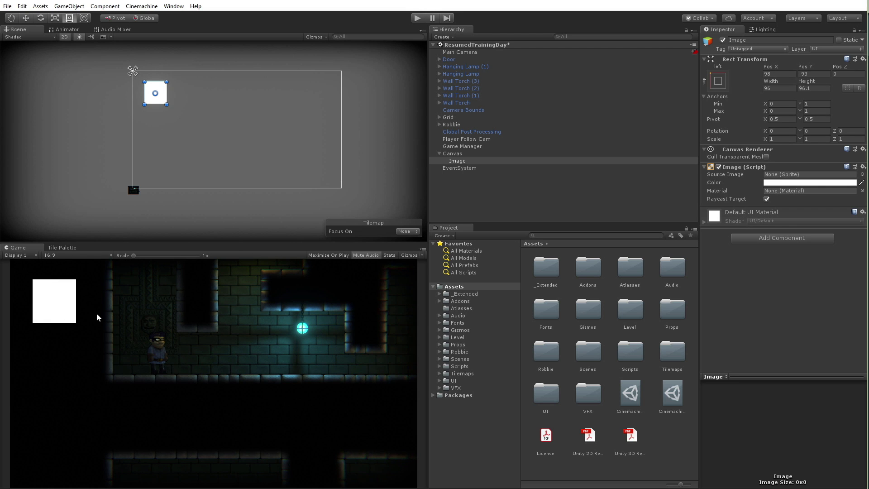
click(56, 256)
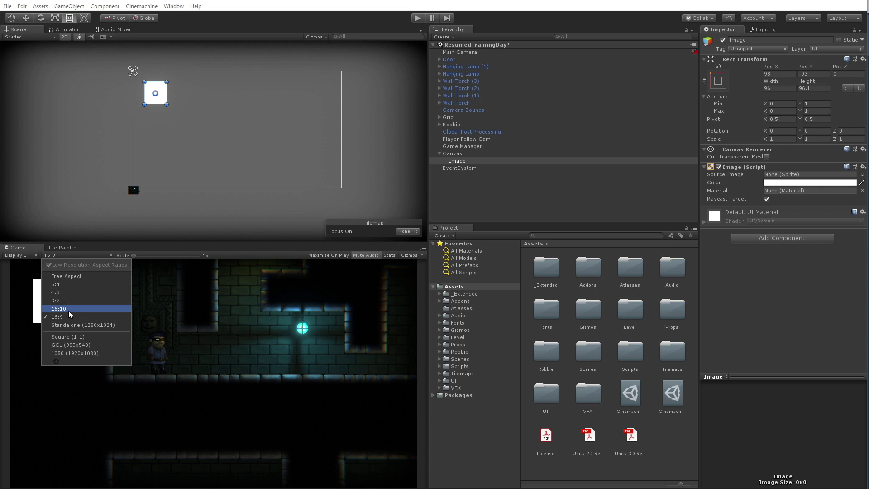
click(58, 302)
click(55, 254)
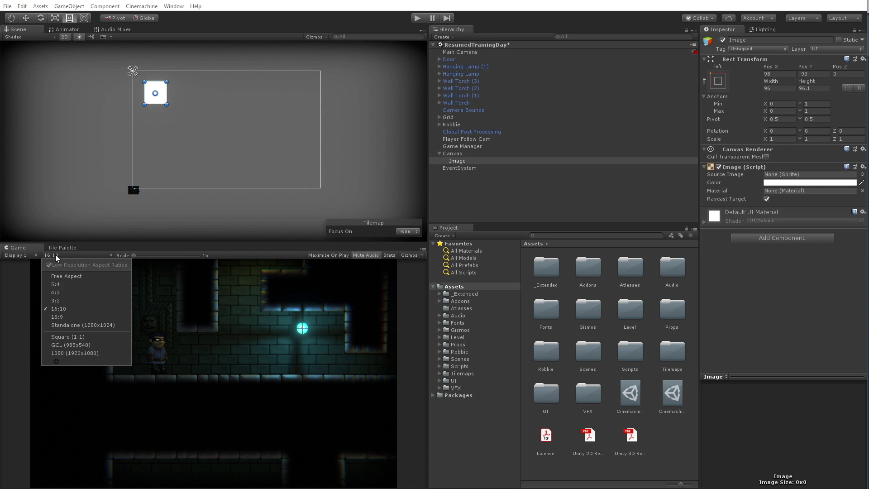
click(67, 317)
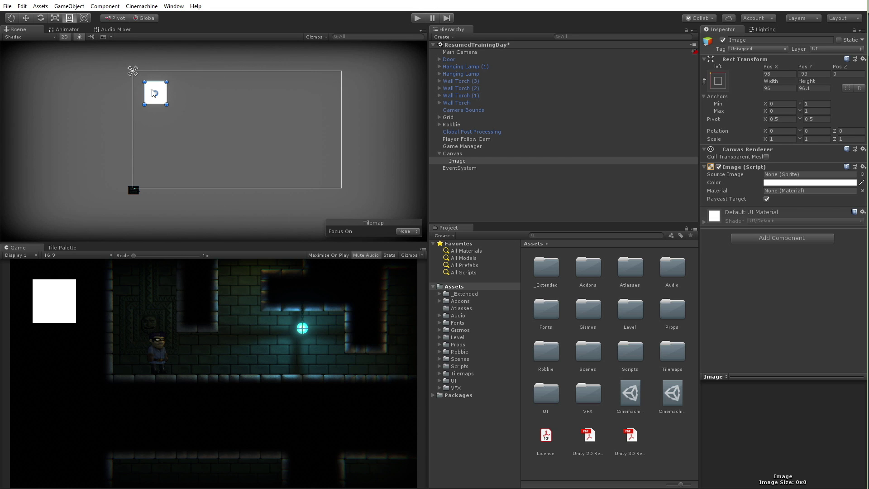
drag(164, 93, 218, 121)
Delete the white test image and set the Canvas Sort Order to 1
key(Delete)
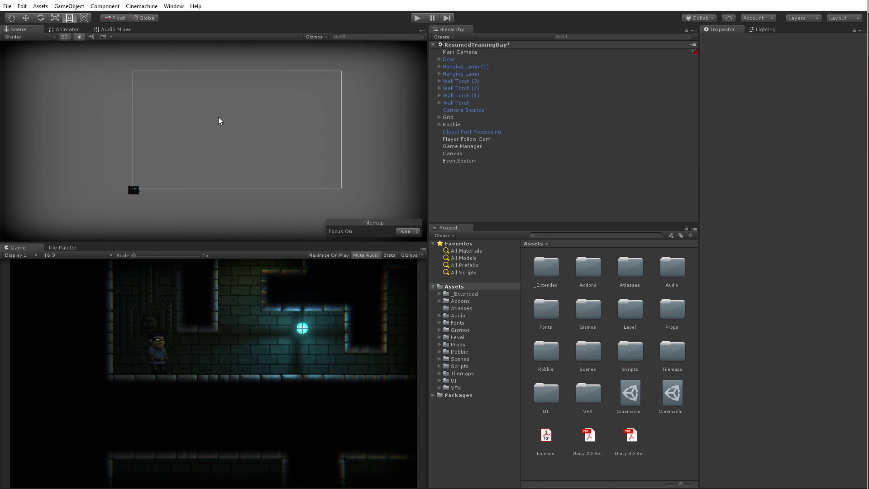
click(453, 153)
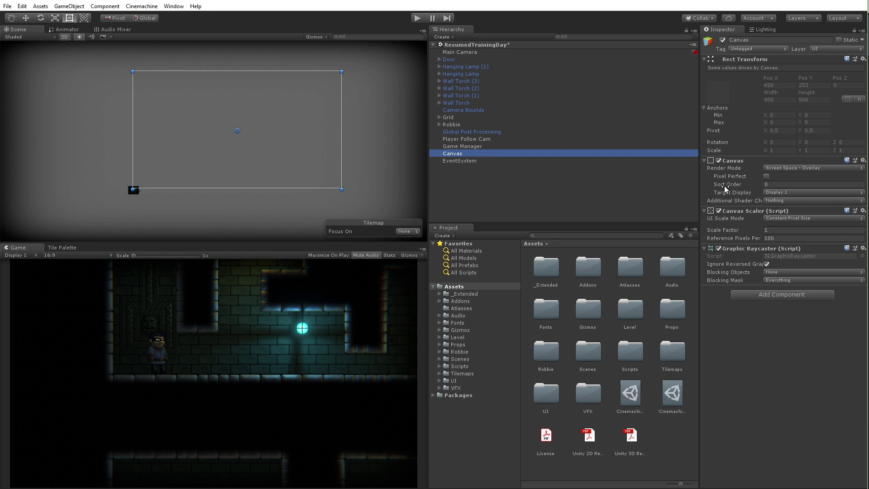
click(776, 184)
text(1)
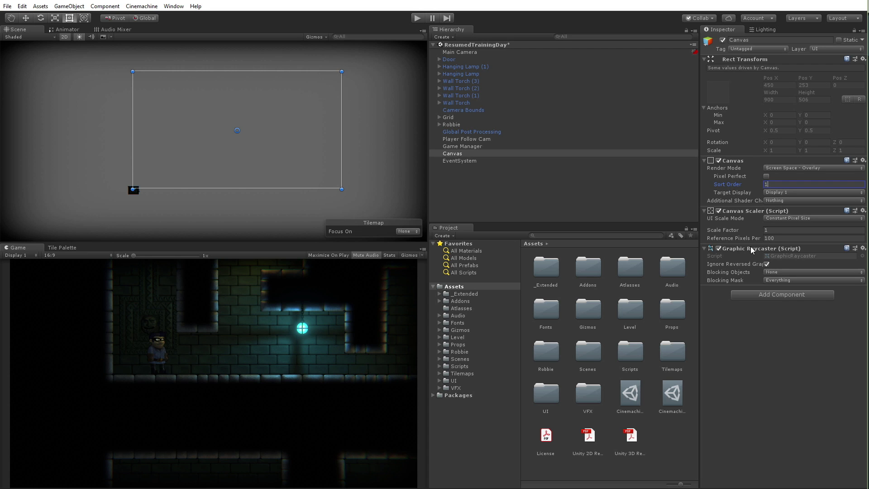
Remove the Graphic Raycaster component from the Canvas
right_click(746, 248)
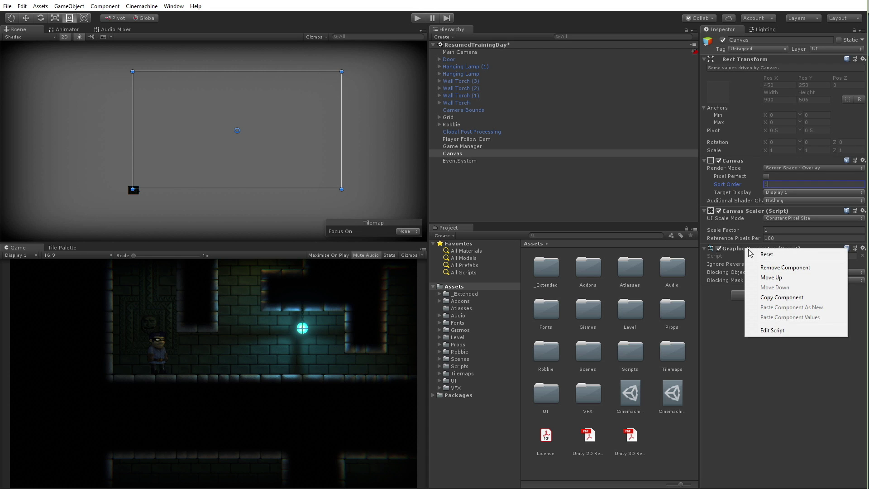
click(764, 266)
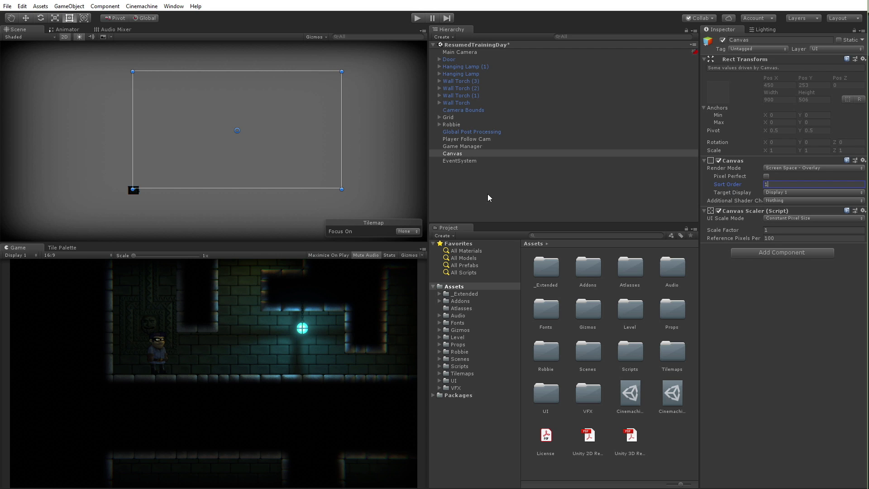
click(458, 153)
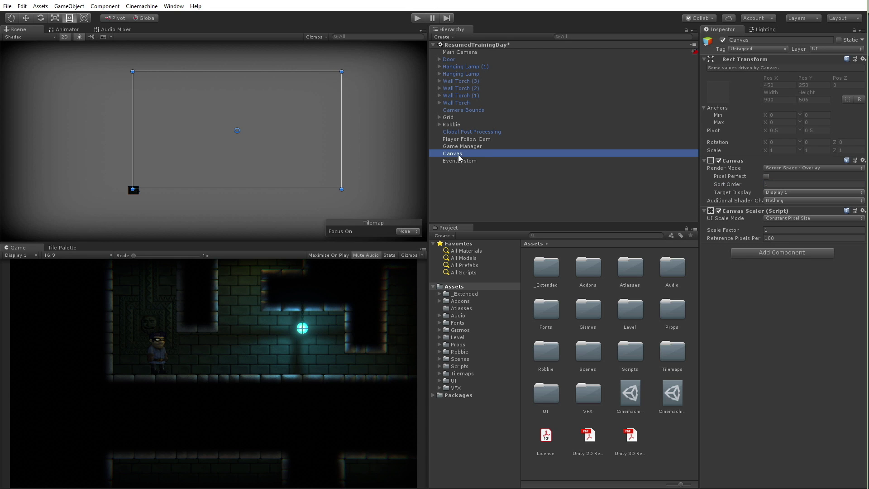
Rename the Canvas to 'Fader Canvas'
click(455, 154)
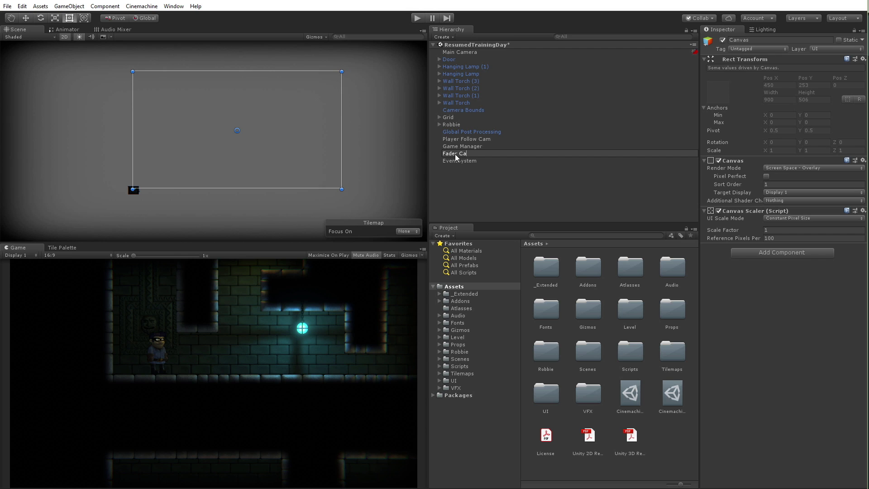
text(Fader Canvas)
key(Return)
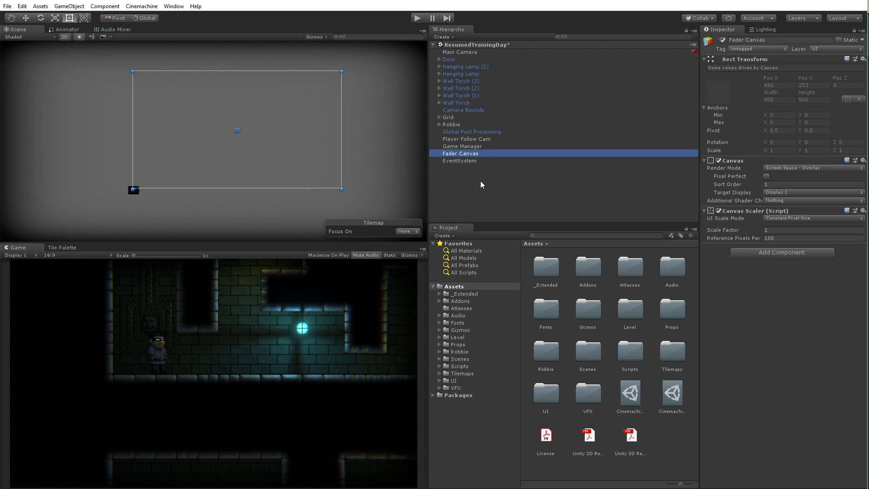
Parent the Fader prefab from Assets/UI under Fader Canvas and locate its Fader animator controller
click(453, 381)
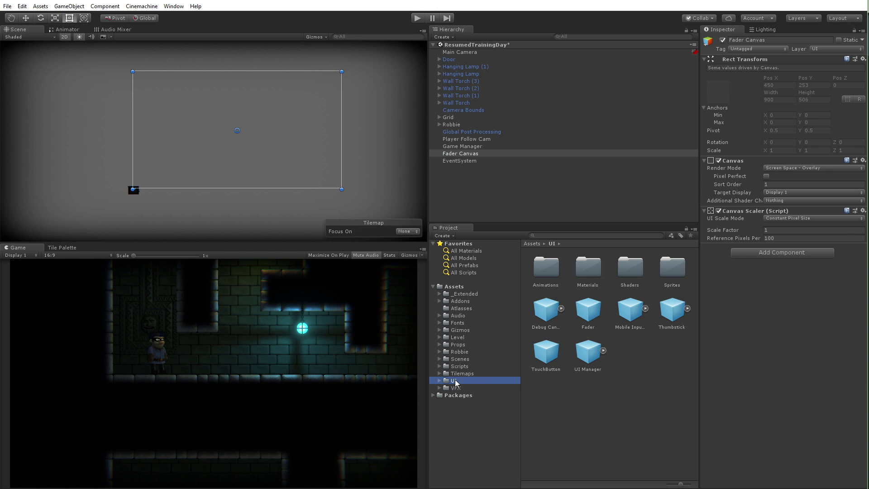
click(588, 309)
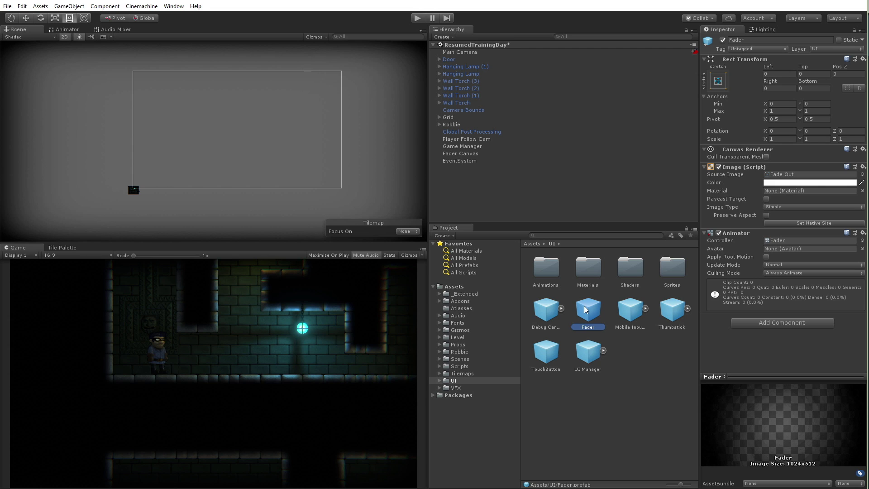
drag(586, 310, 496, 166)
drag(516, 198, 587, 316)
drag(588, 310, 466, 154)
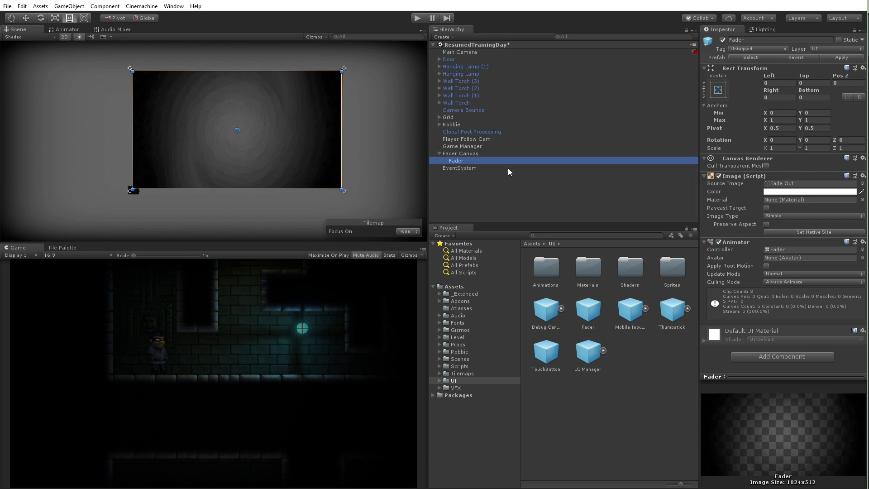
click(782, 250)
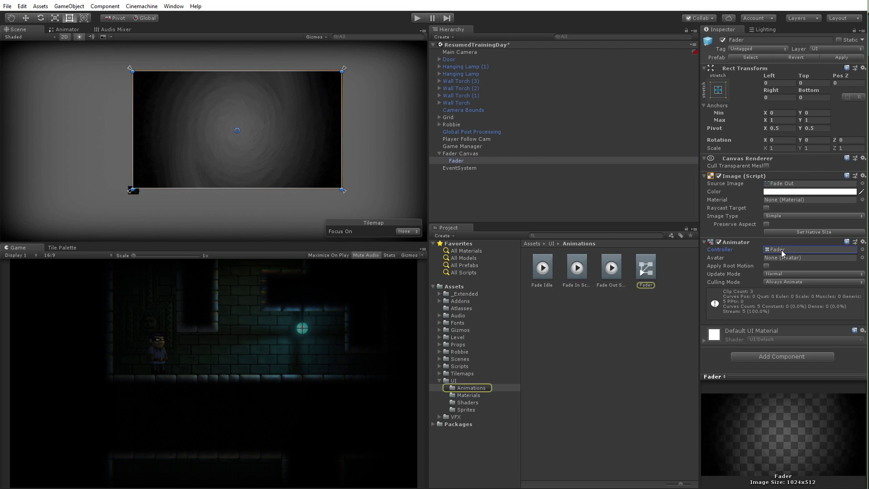
Review the Fader animator's Fade In Scene and Fade Idle states
double_click(645, 268)
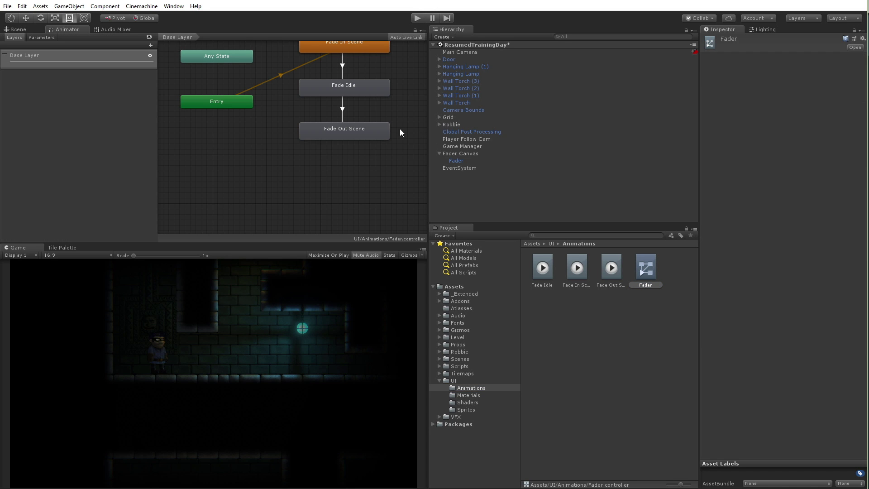
click(328, 83)
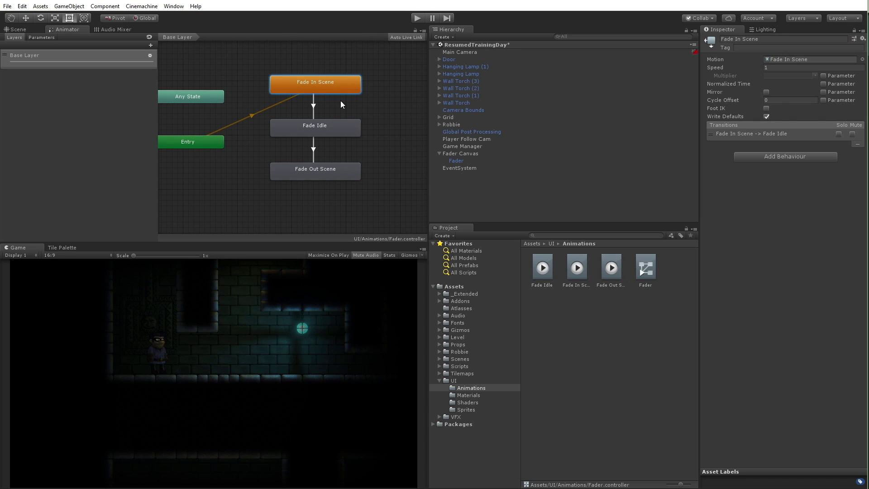
click(336, 133)
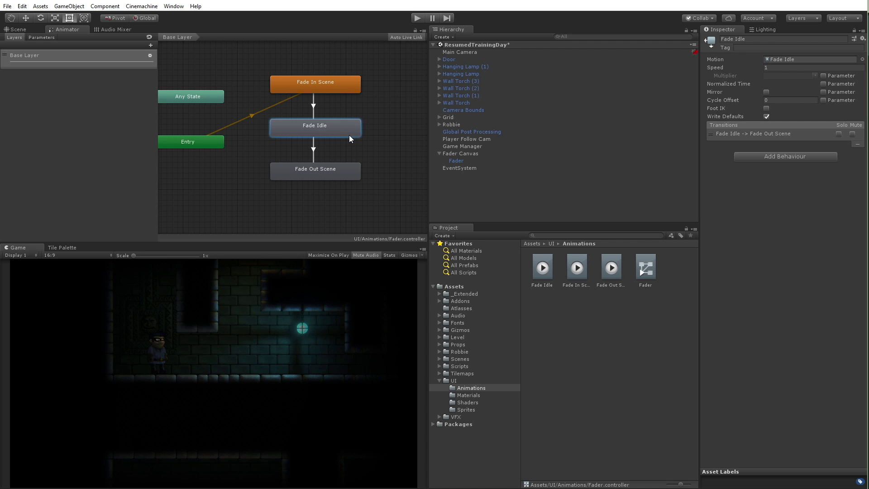
Return to the Scene view and select the Fader image under Fader Canvas
click(17, 29)
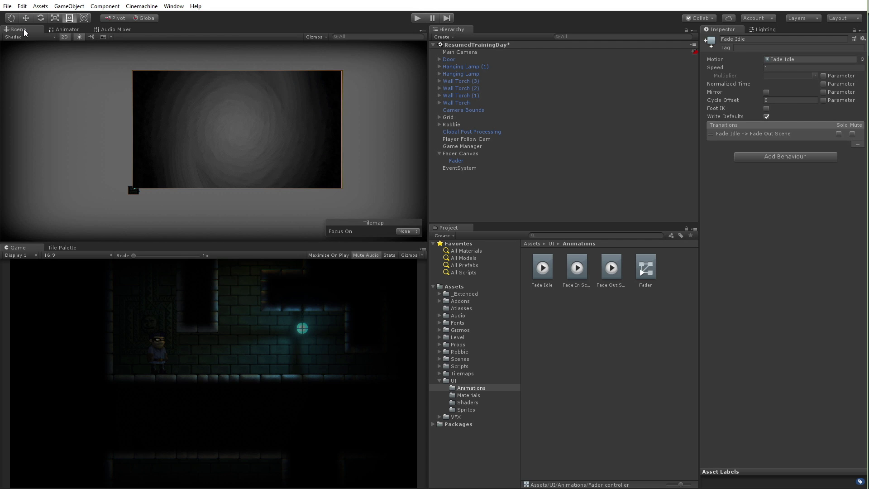
click(469, 154)
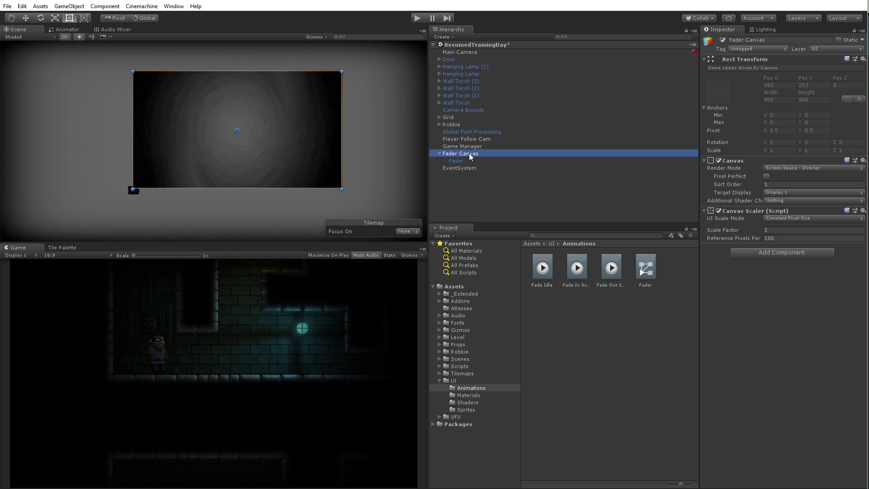
click(463, 160)
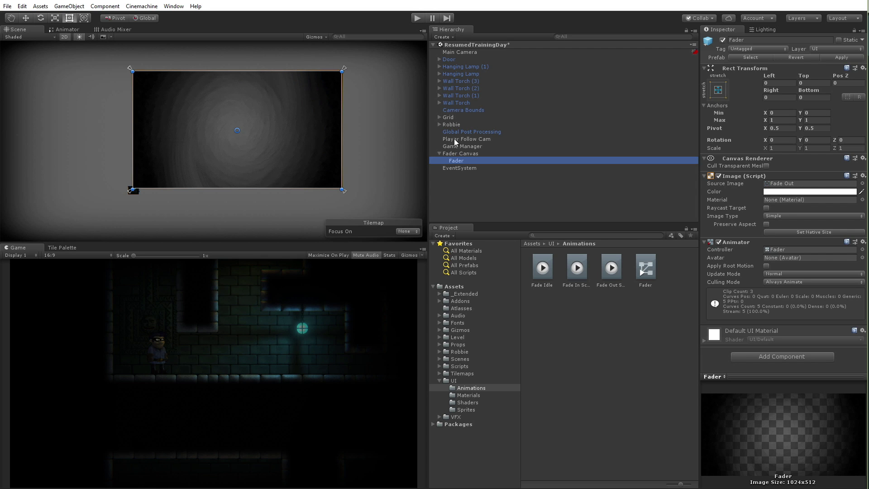
Assign the Fader material to the Fader image and expand its Base, Ramp and Tint settings
click(862, 199)
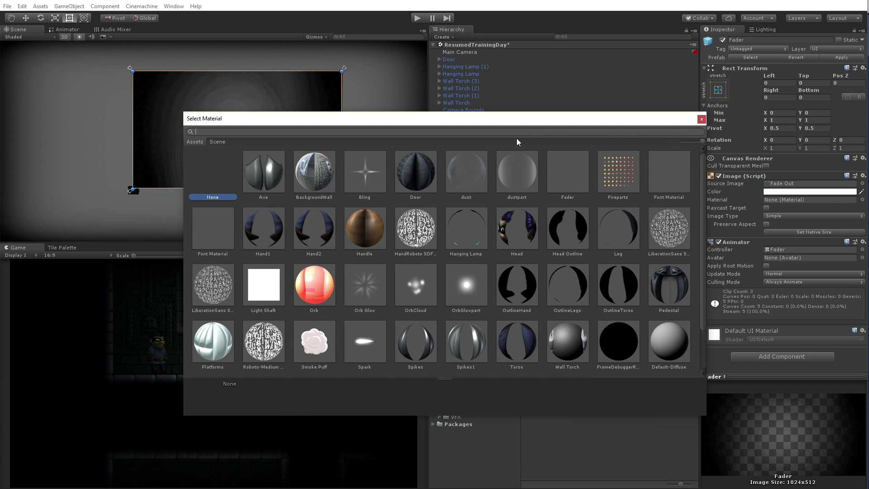
click(563, 169)
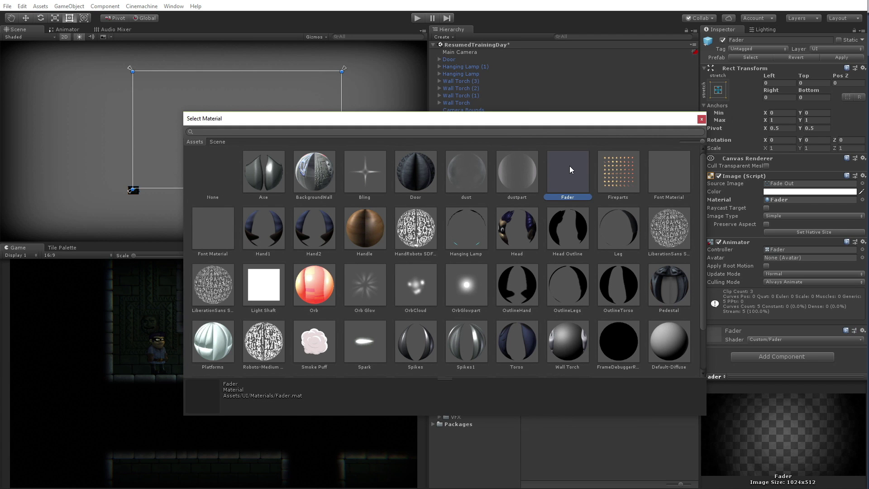
double_click(570, 168)
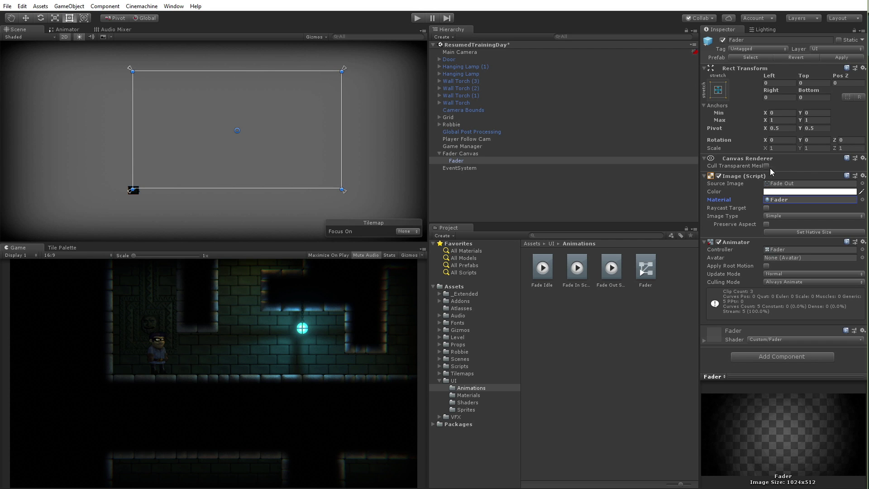
click(704, 340)
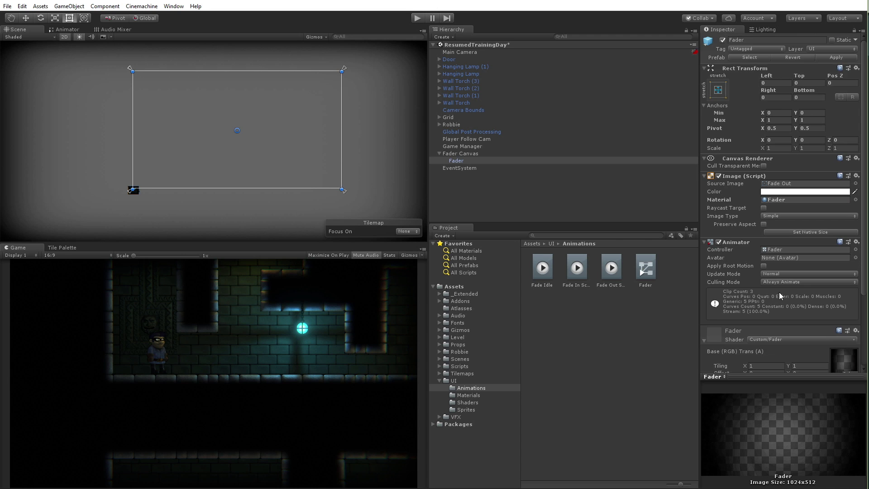
scroll(778, 292, down, 4)
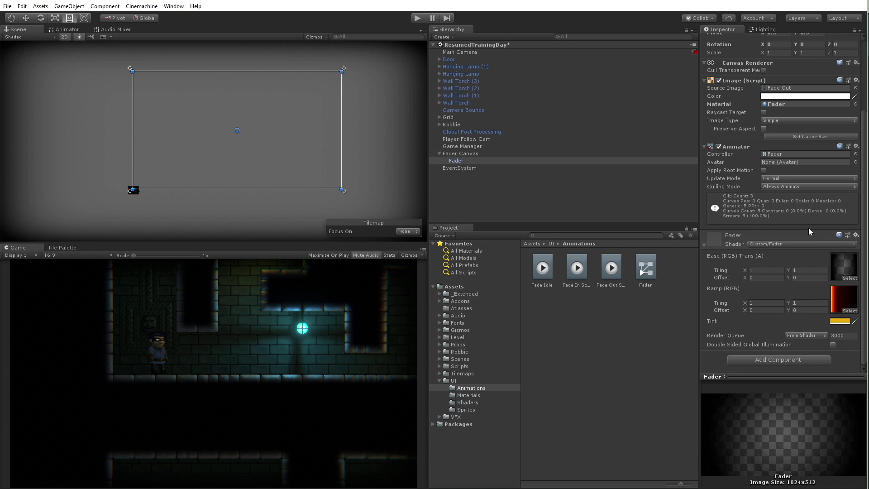
Preview the fade by sliding the tint alpha to 0 and back to 255, then fold the material away
click(840, 321)
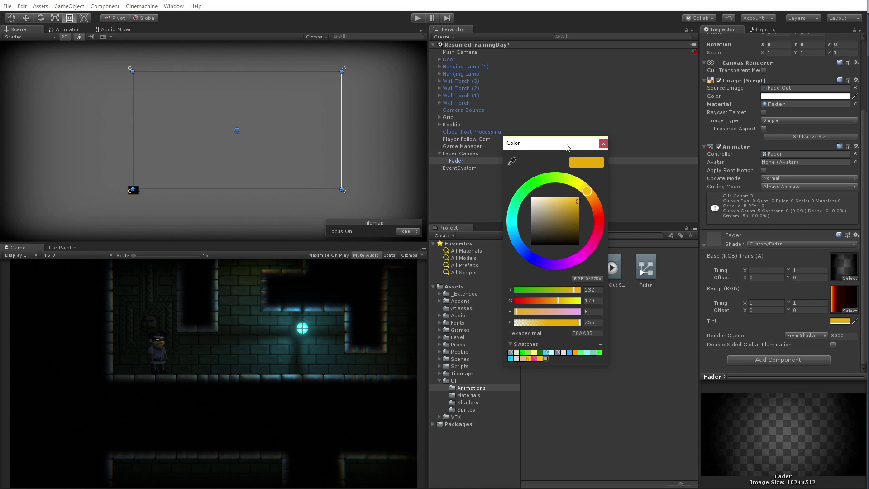
drag(566, 146, 495, 95)
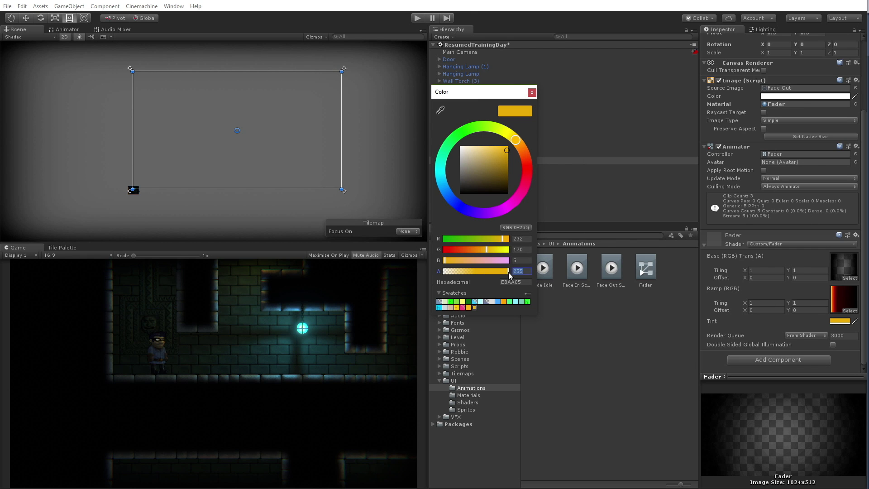
drag(509, 272, 434, 275)
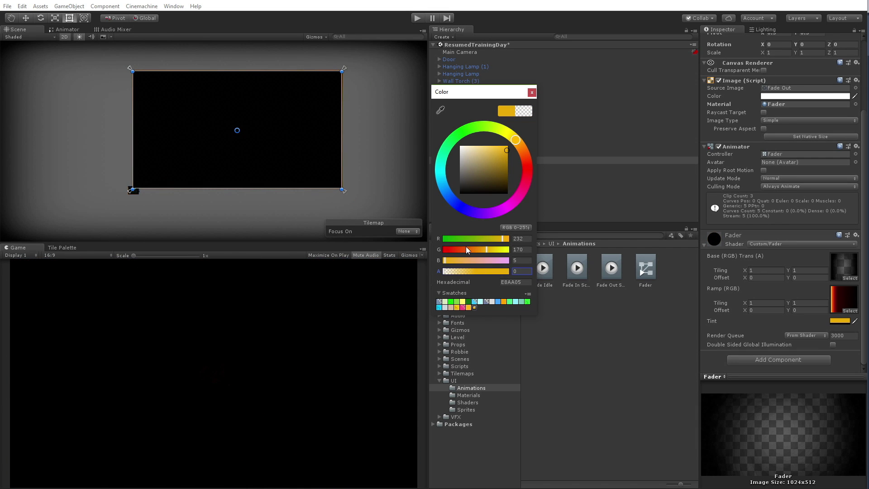
drag(442, 272, 534, 253)
click(531, 92)
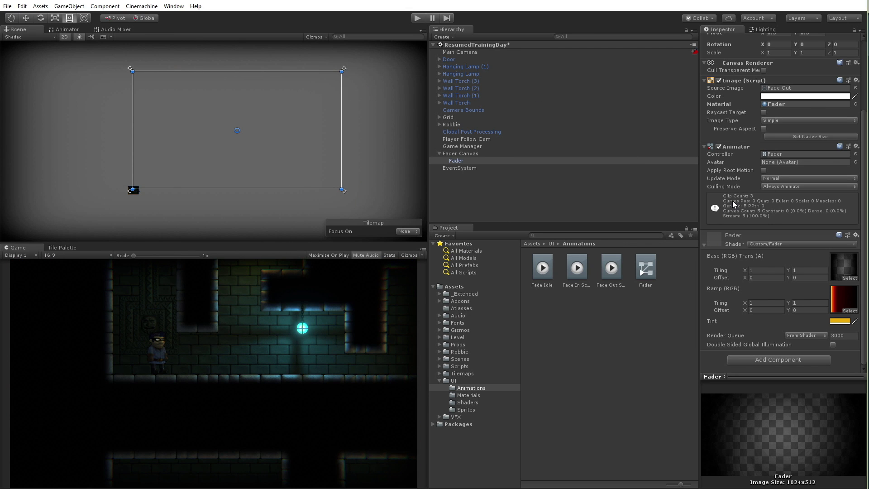
click(704, 245)
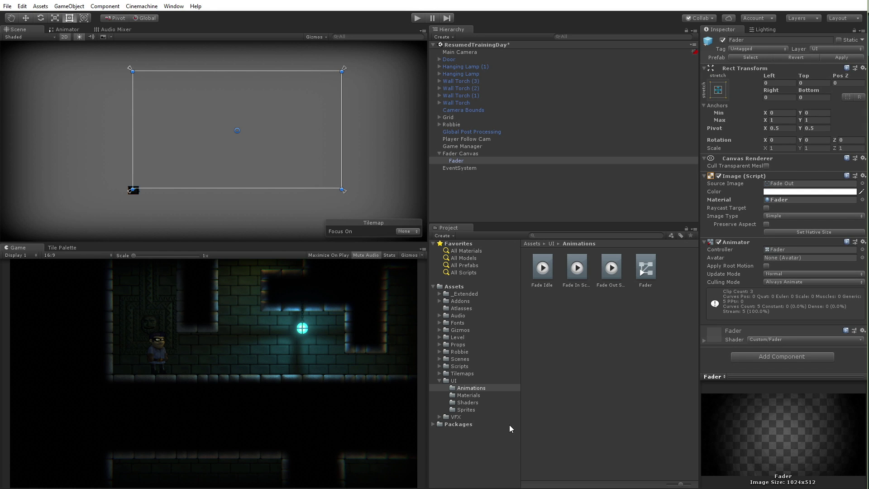
Add the SceneFader script from Assets > Scripts to the Fader and preview its code
click(460, 366)
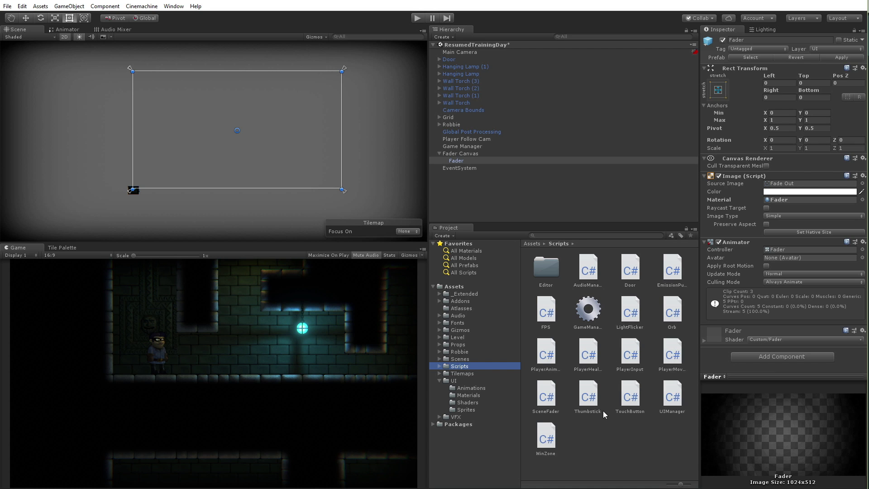
drag(549, 392, 750, 368)
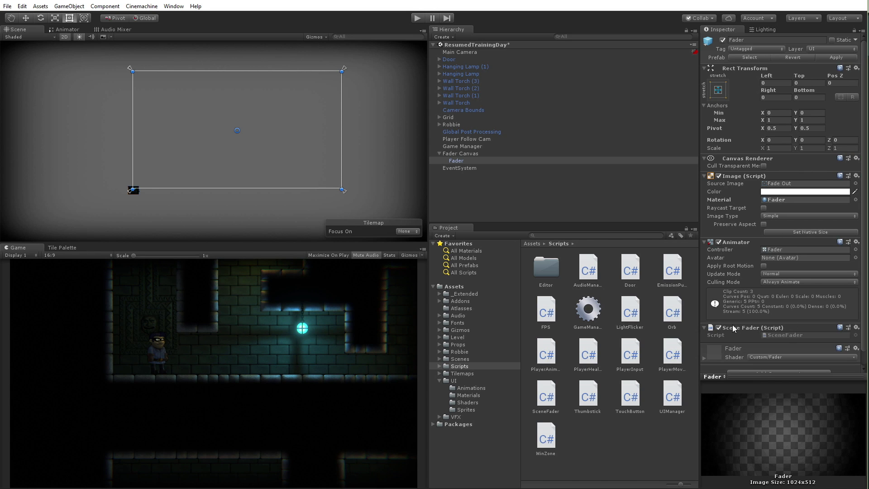
click(785, 335)
click(548, 397)
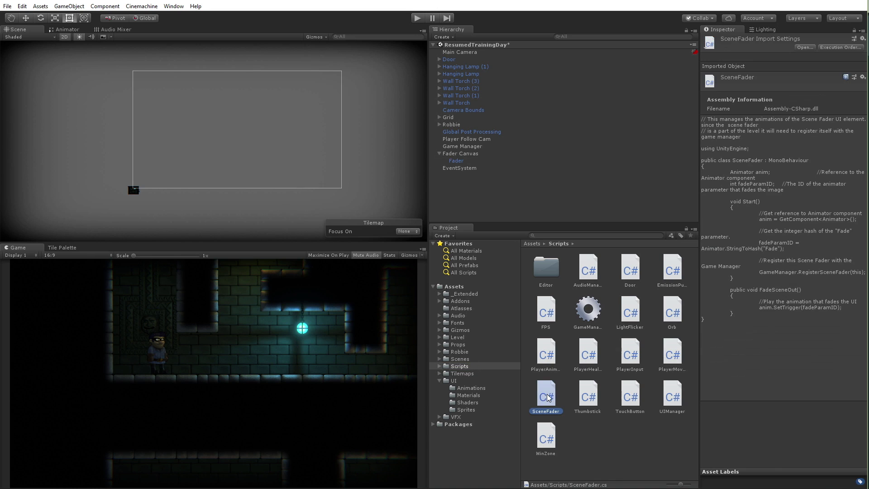
double_click(548, 397)
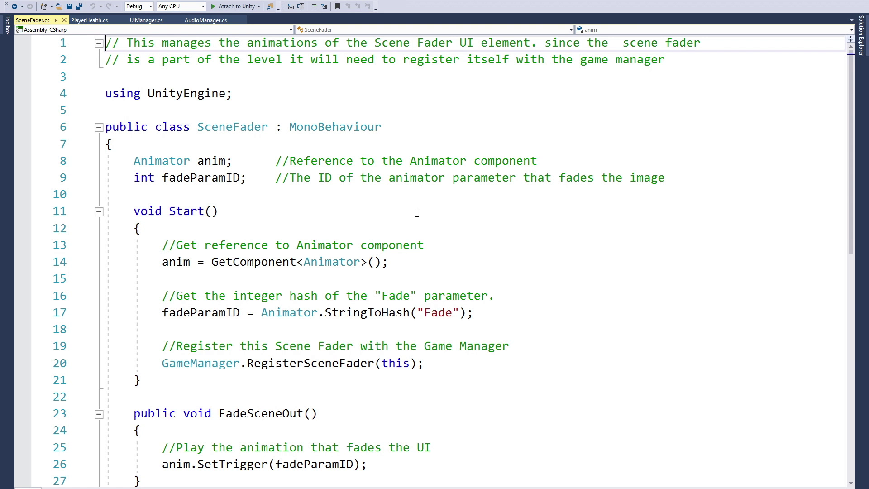
drag(133, 161, 262, 178)
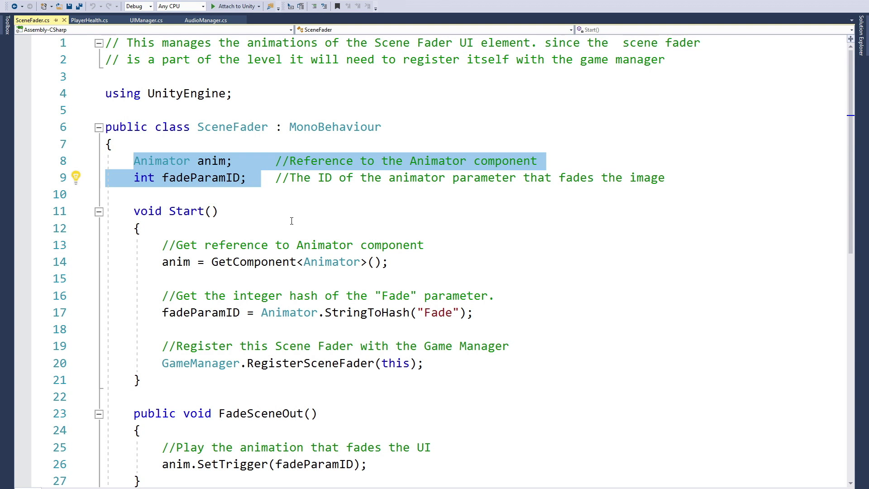
scroll(309, 223, down, 2)
drag(188, 170, 306, 177)
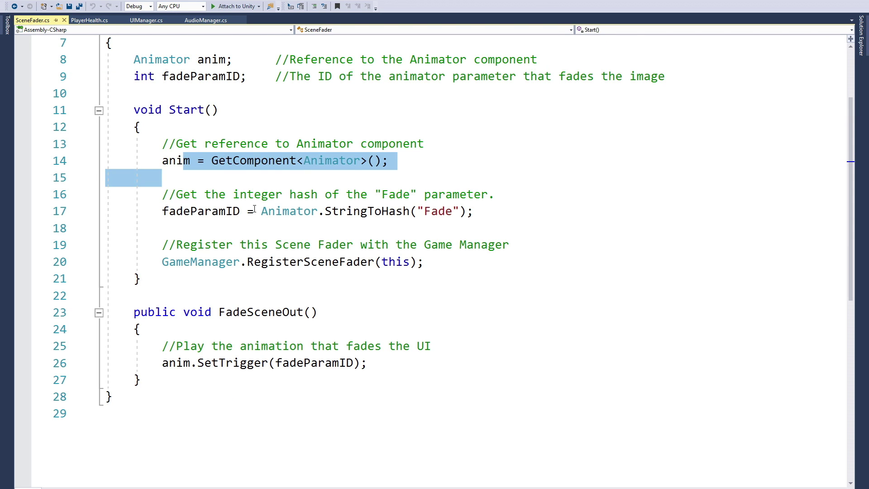
drag(255, 211, 294, 228)
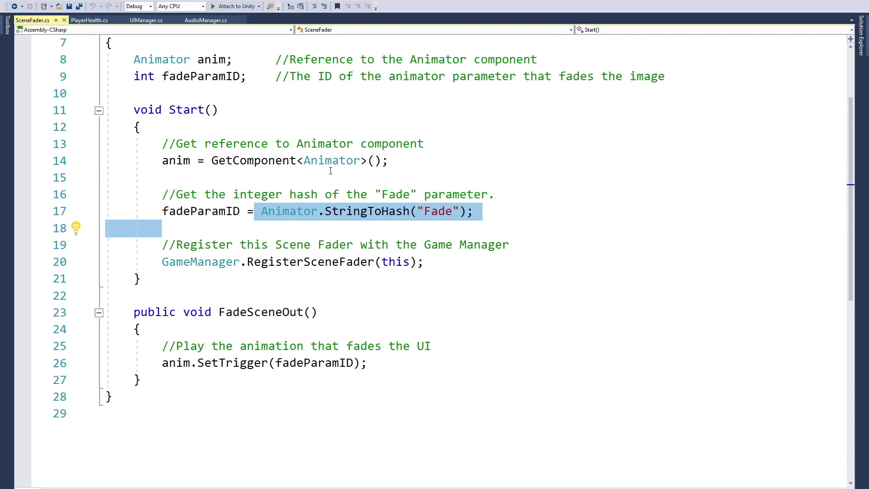
scroll(348, 186, down, 1)
drag(161, 211, 141, 228)
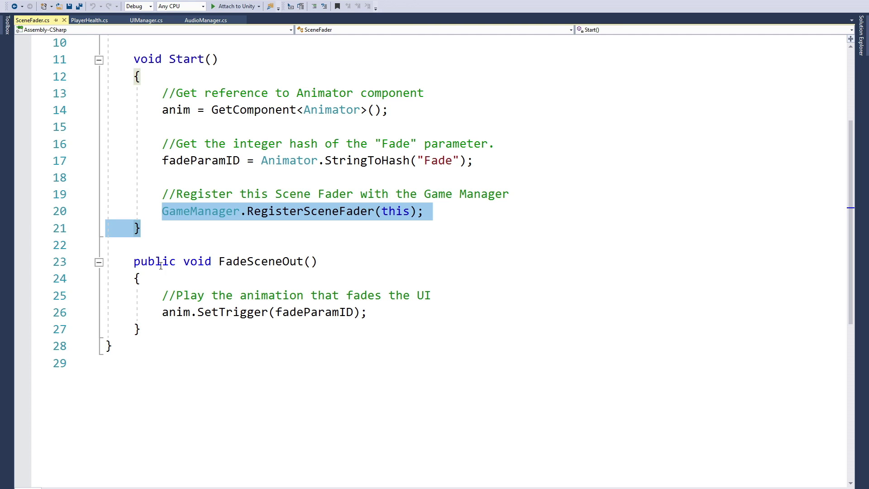
drag(162, 259, 383, 257)
drag(162, 312, 402, 320)
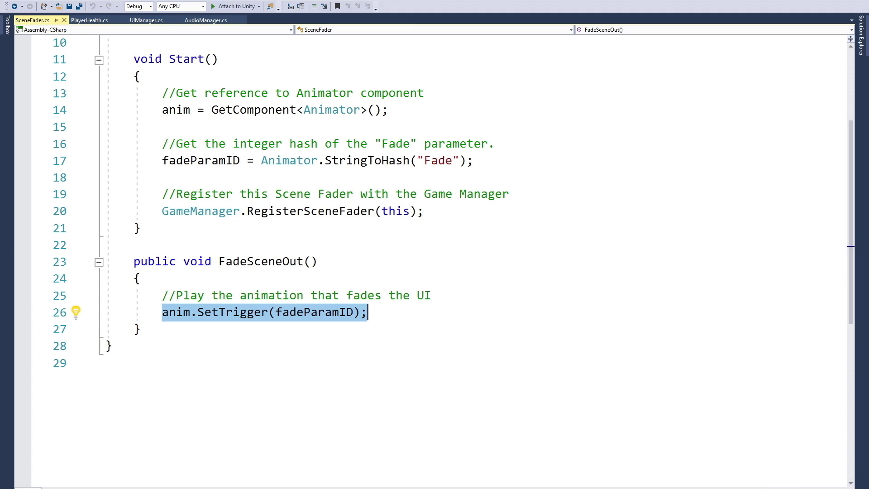
key(alt+Tab)
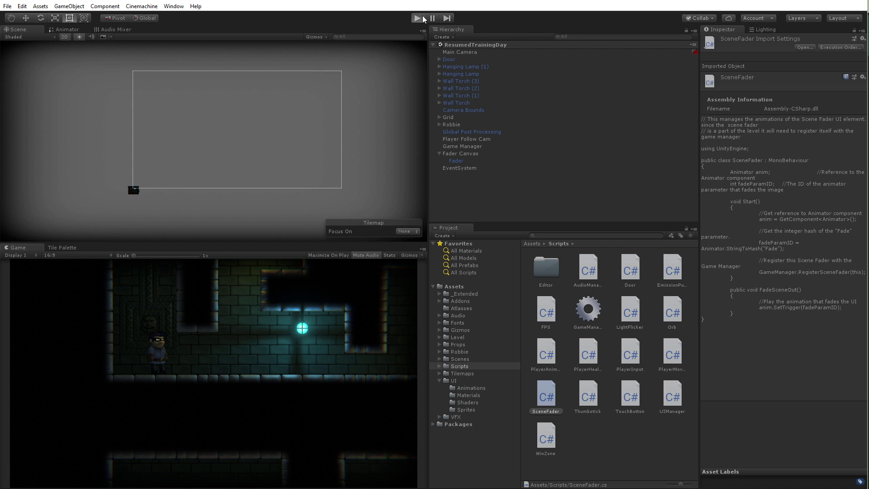
click(417, 18)
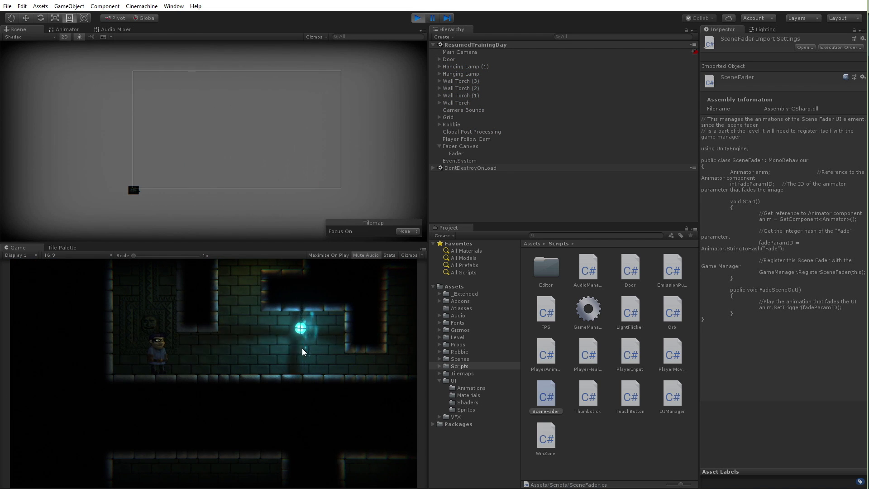
key(Right)
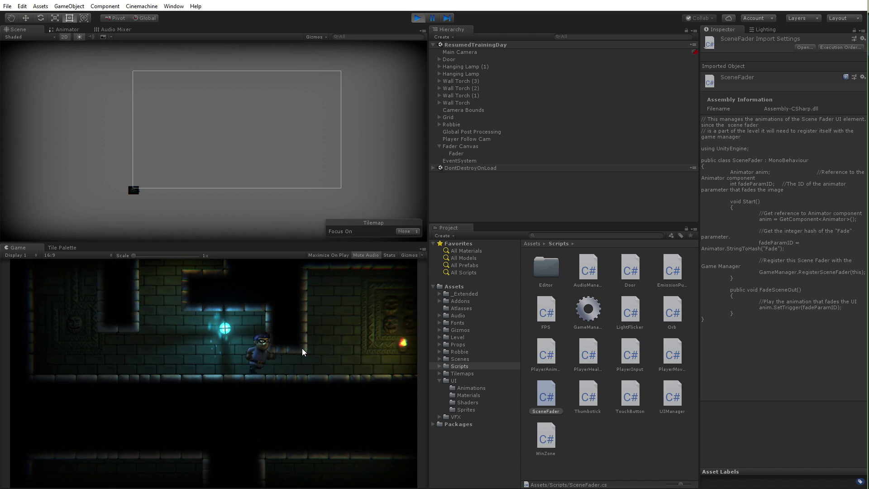
key(space)
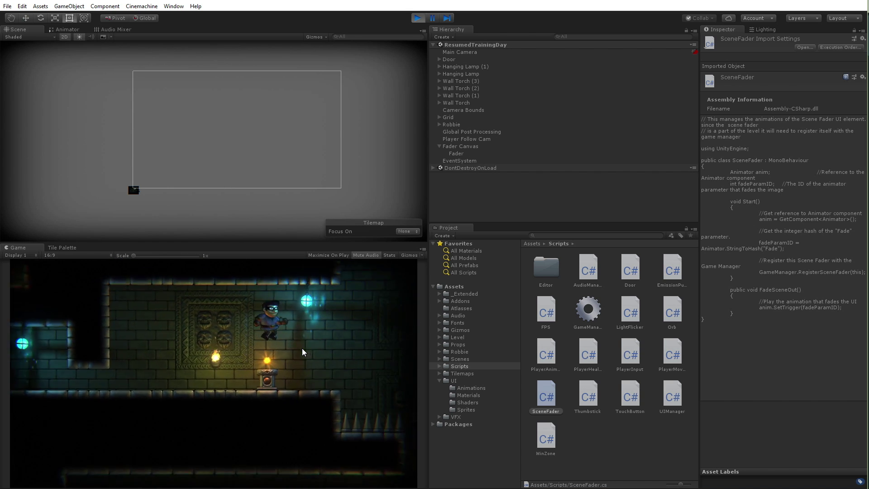
key(Right)
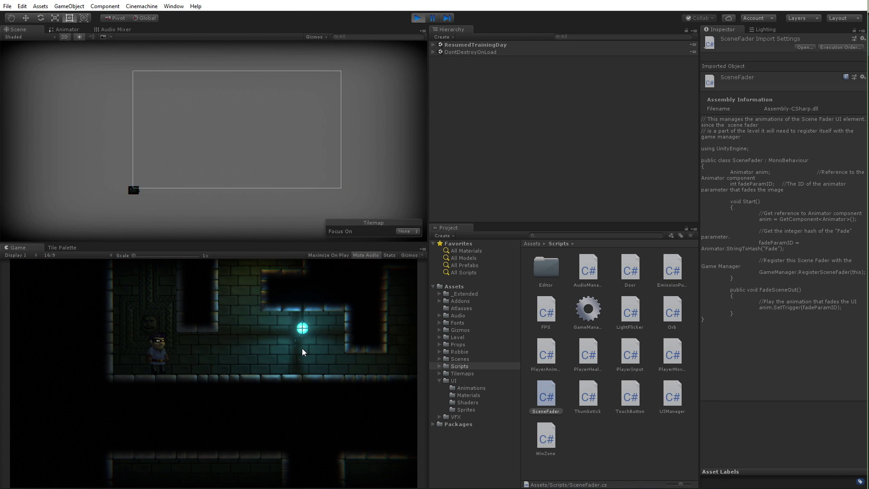
click(421, 17)
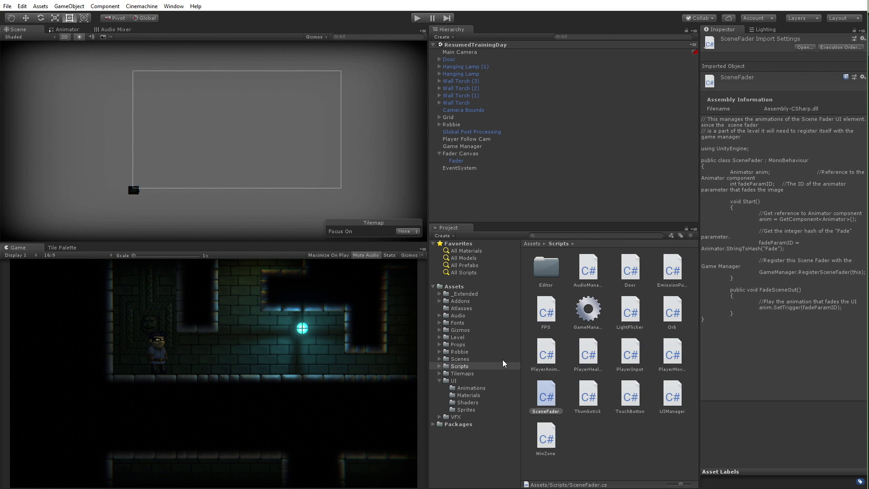
Drag the UI Manager prefab from the UI assets folder into the scene
click(453, 381)
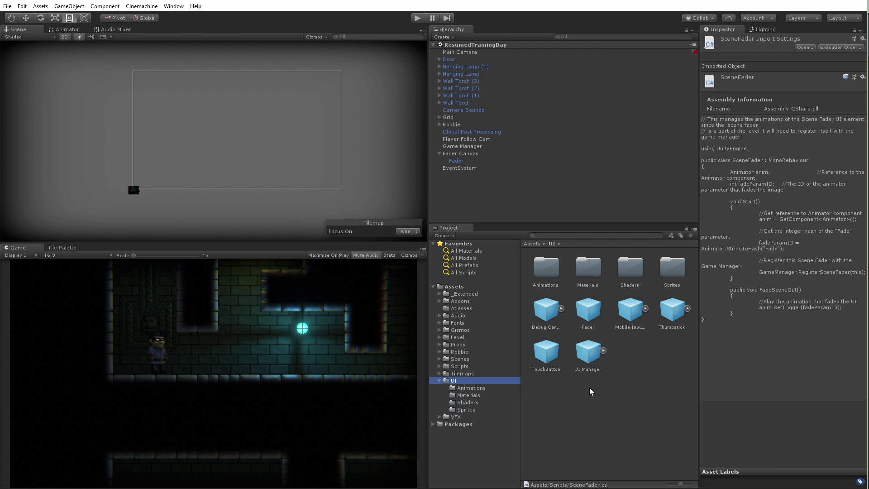
click(440, 154)
click(589, 352)
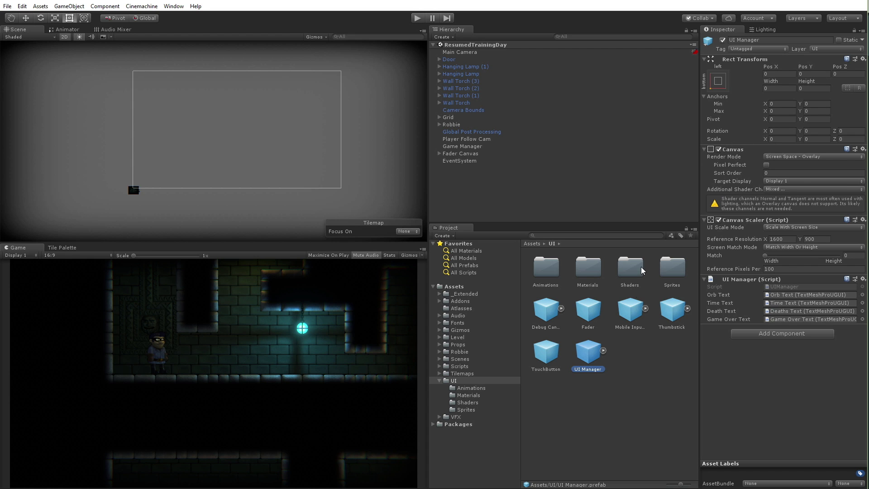
drag(591, 349, 491, 195)
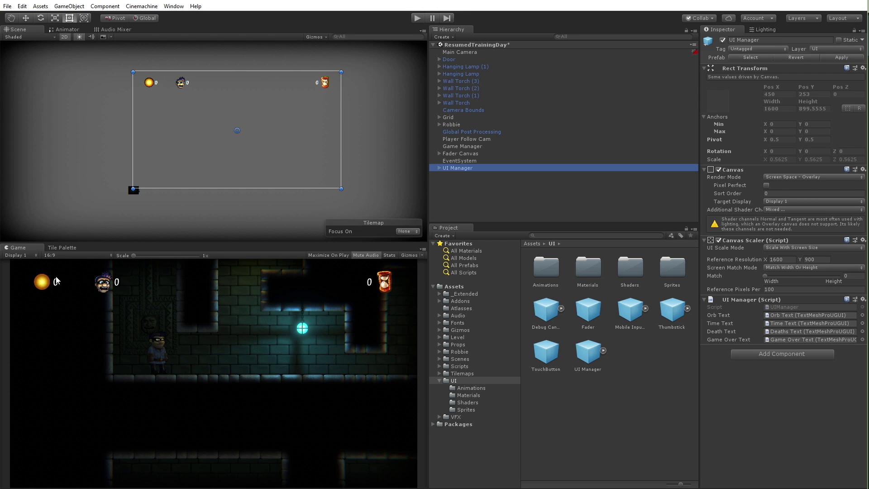
Inspect the Orb Image, Orb Text, Deaths UI, Time UI and Game Over Text elements
click(439, 168)
click(447, 175)
click(468, 182)
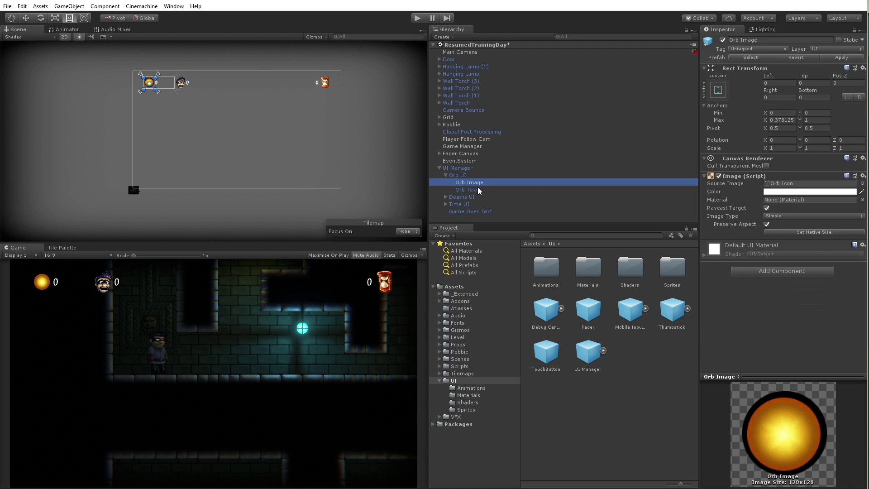
click(479, 189)
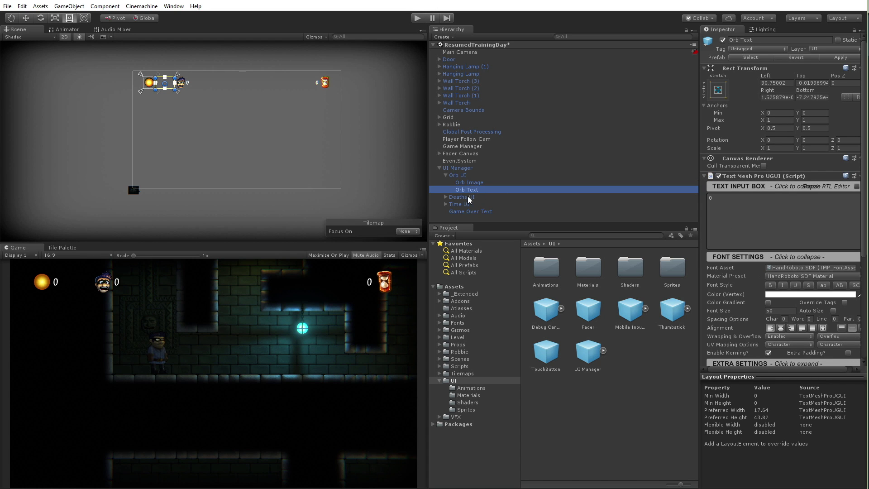
click(447, 176)
click(455, 181)
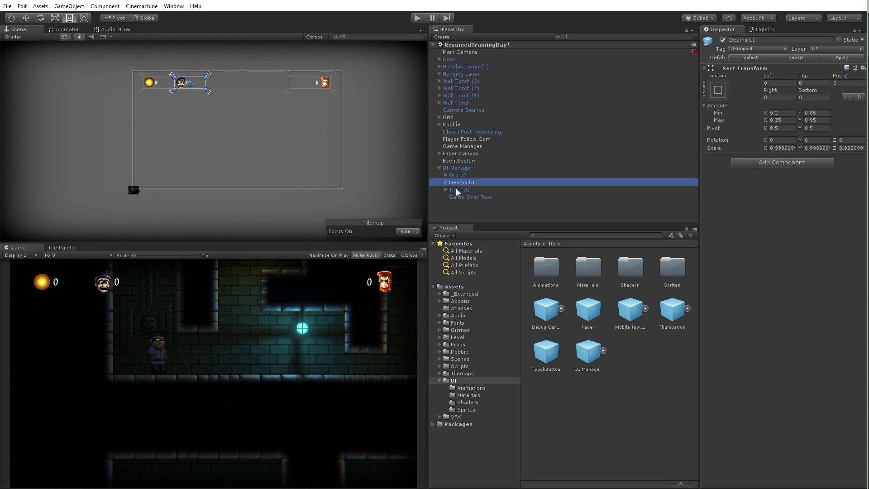
click(456, 189)
click(460, 198)
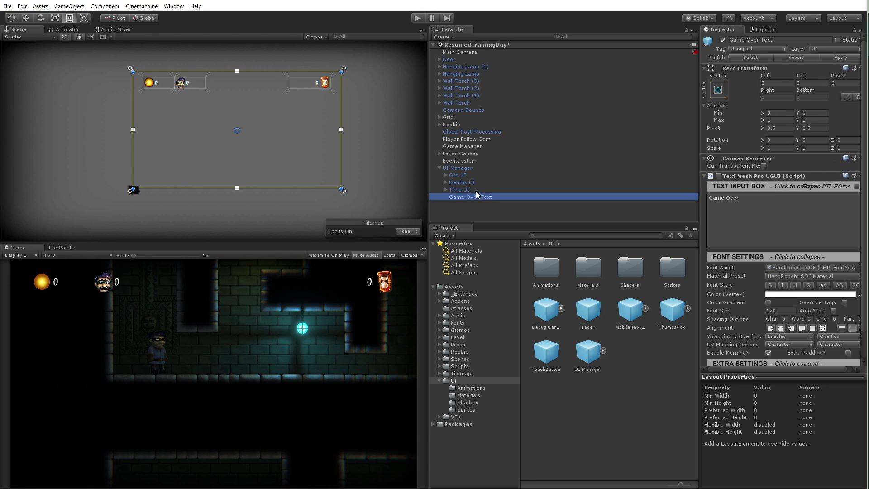
Toggle the Game Over text on and off, then select UI Manager and locate its UIManager script
click(718, 176)
click(719, 176)
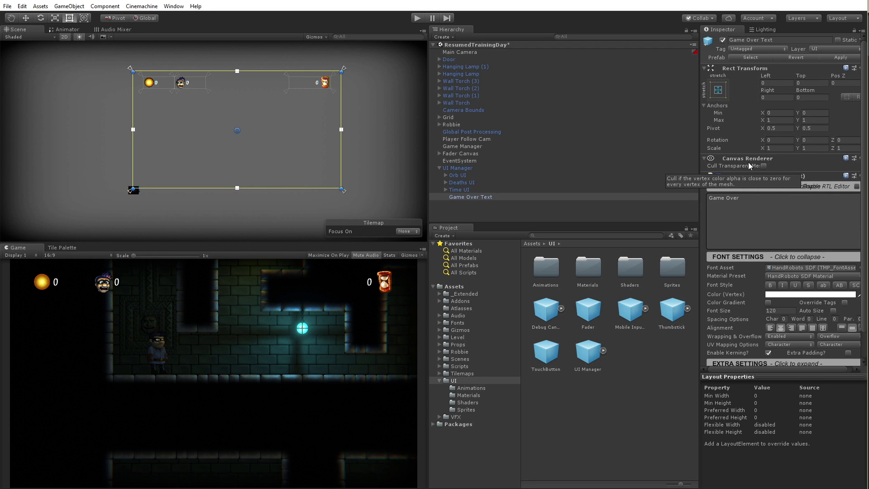
click(455, 167)
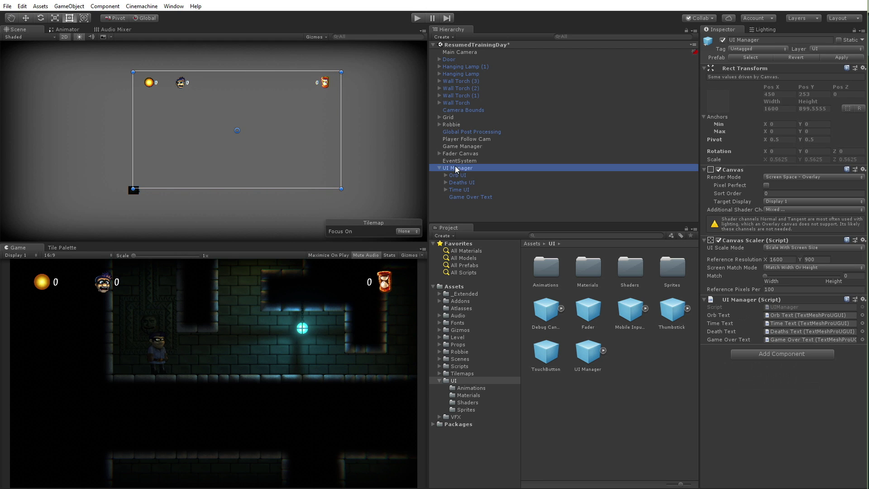
click(785, 307)
double_click(674, 395)
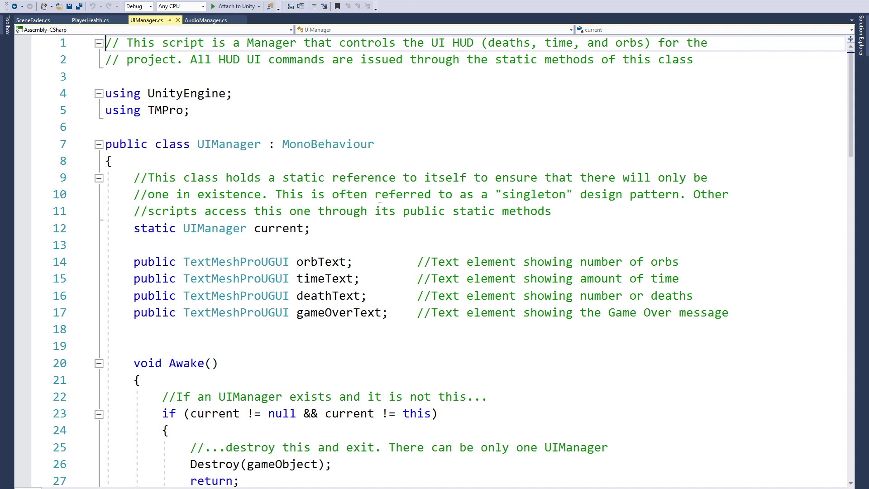
scroll(382, 204, down, 3)
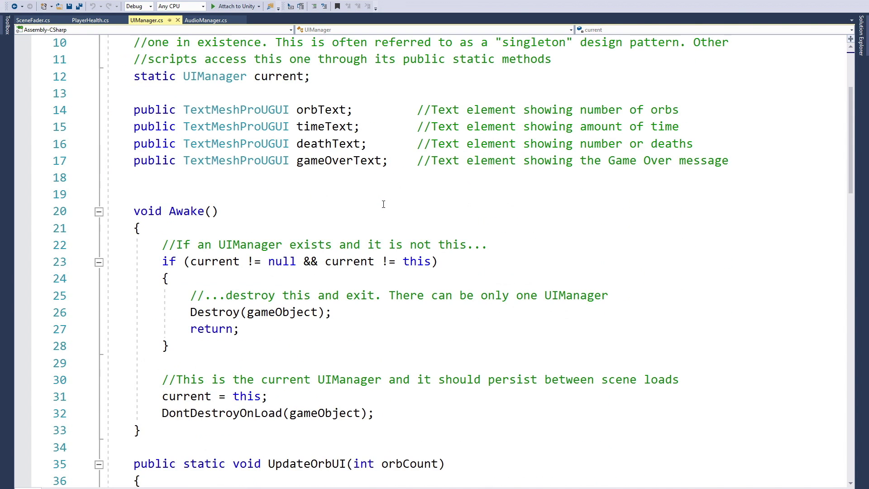
scroll(384, 204, up, 2)
scroll(477, 243, down, 3)
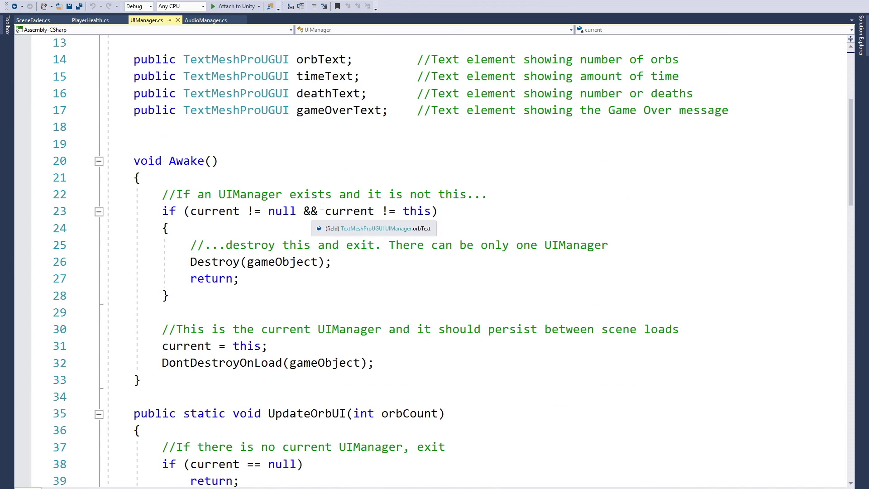
scroll(444, 257, down, 5)
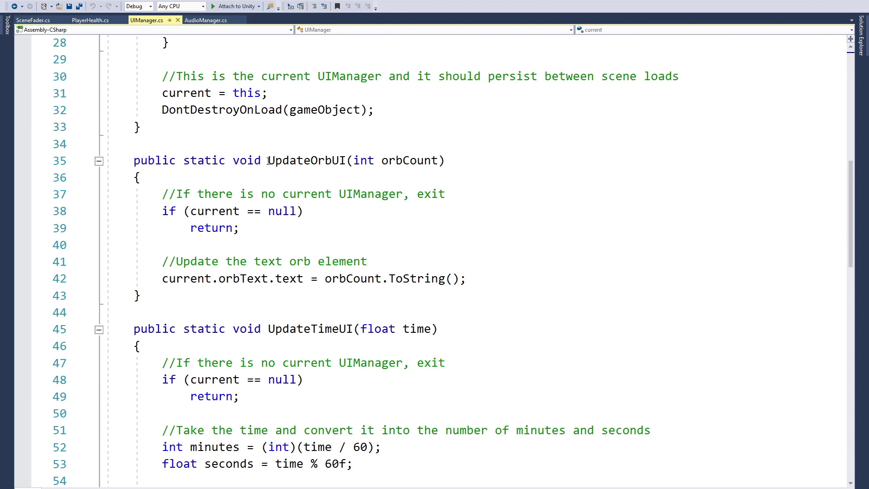
drag(268, 161, 353, 161)
scroll(416, 248, down, 1)
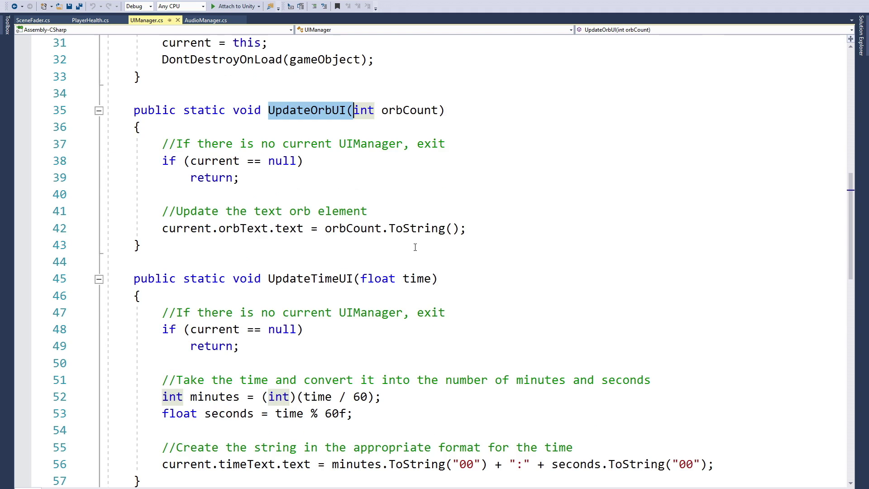
scroll(415, 247, down, 1)
drag(269, 228, 375, 228)
scroll(440, 266, down, 1)
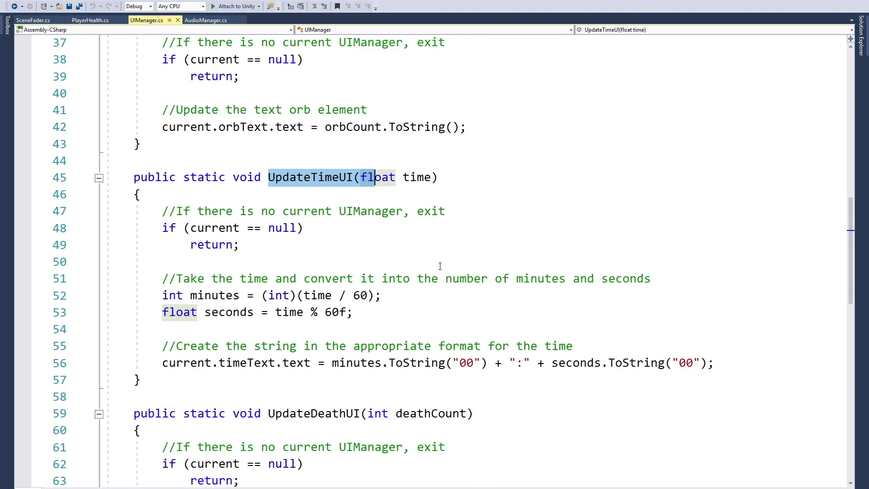
scroll(440, 265, down, 1)
scroll(294, 184, down, 3)
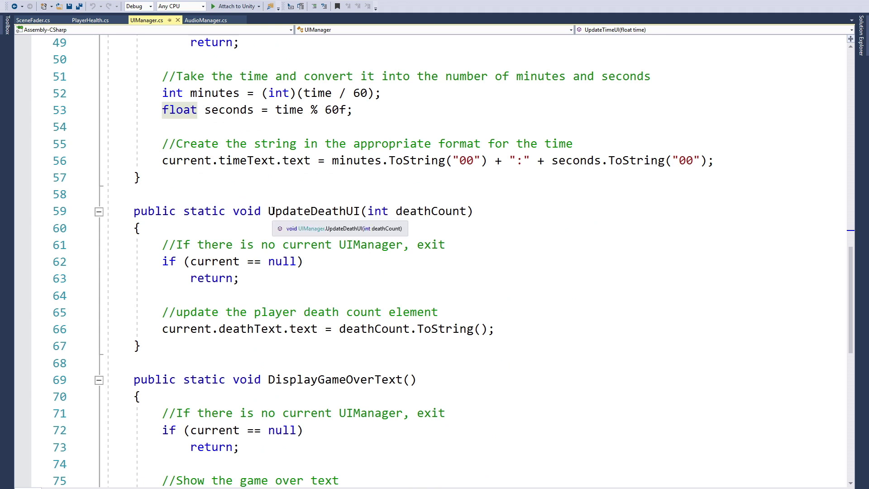
drag(272, 211, 361, 211)
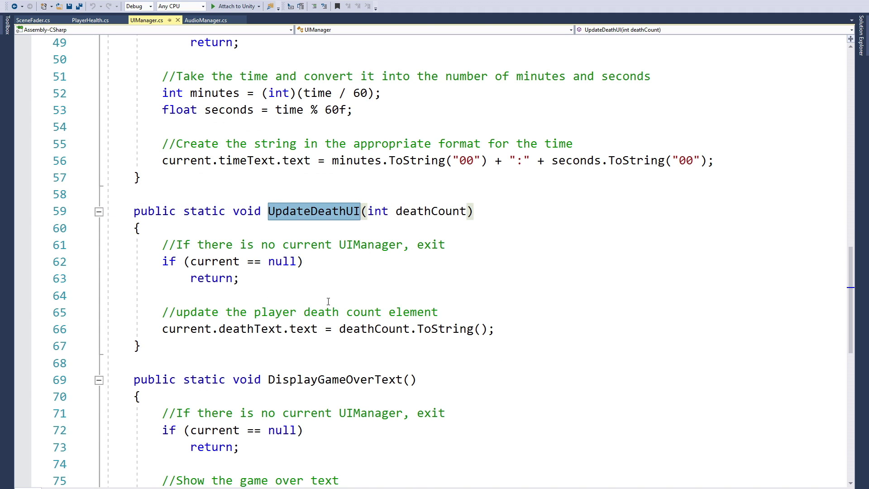
scroll(328, 302, down, 4)
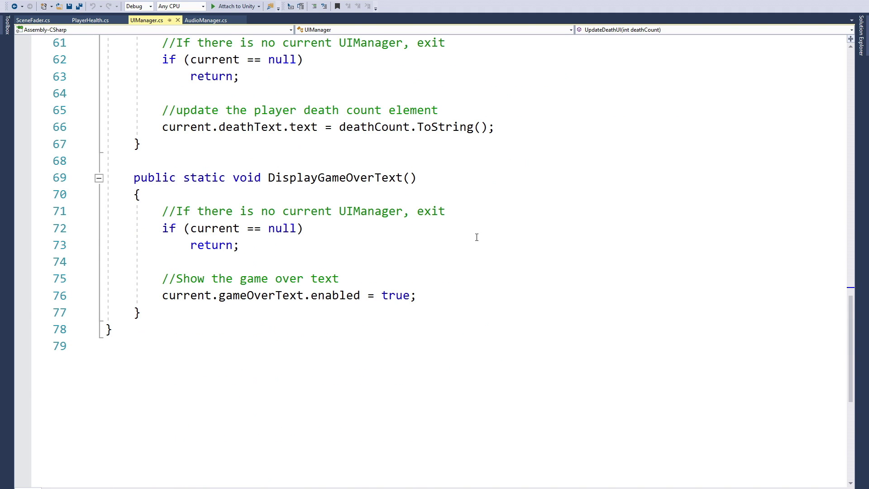
scroll(313, 271, up, 8)
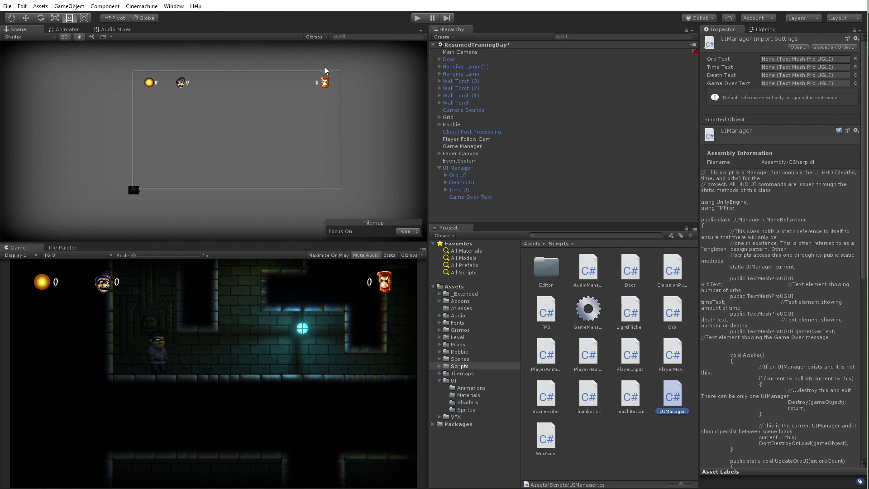
Play the game, running right and jumping to test the orbs, deaths and time counters
click(421, 17)
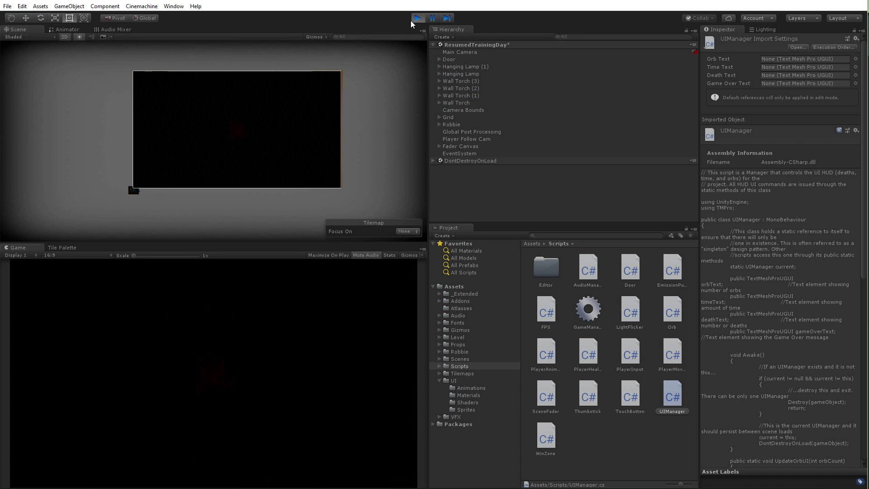
key(Right)
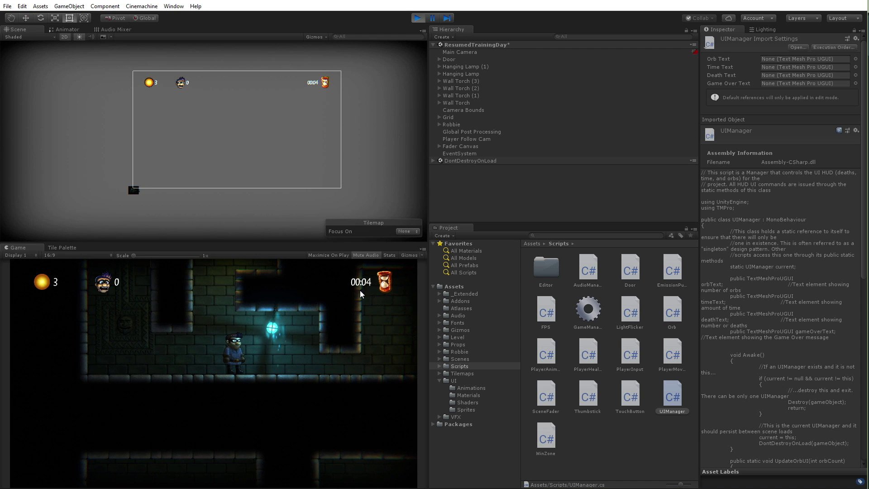
key(Right)
key(Right)
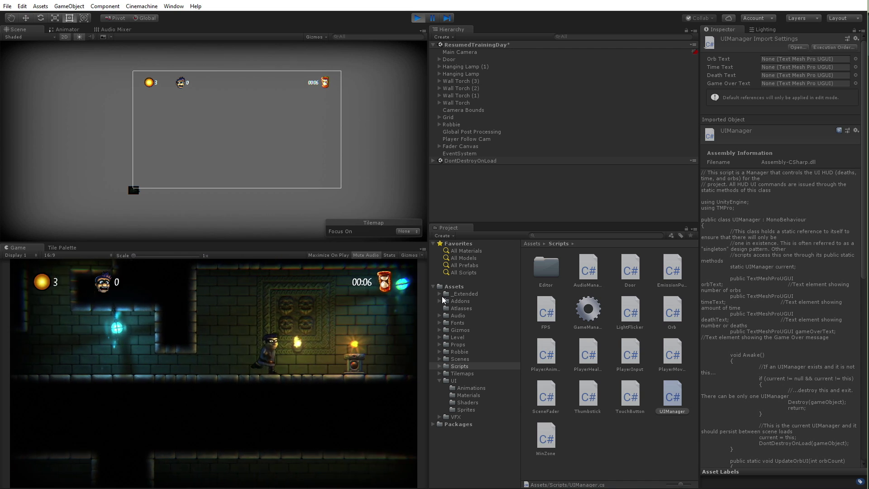
key(space)
key(Right)
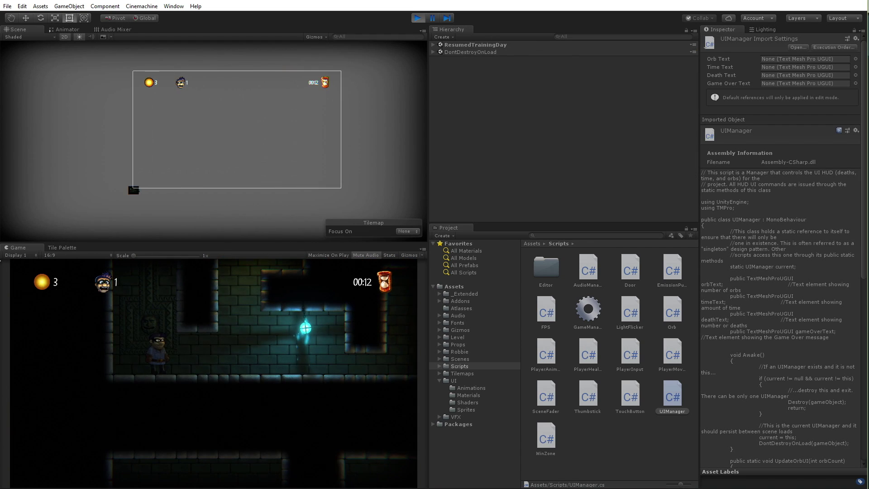
Compare with Fader Canvas and set the UI Manager canvas Sort Order to 2
click(433, 45)
click(434, 161)
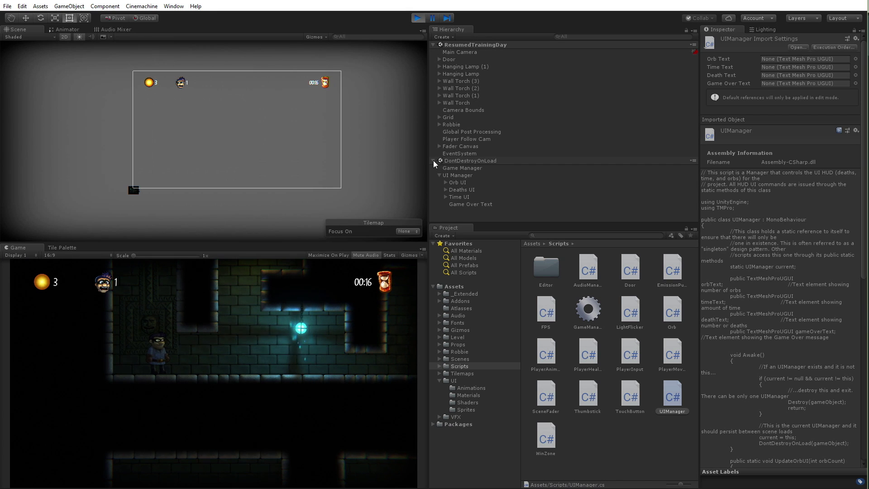
click(458, 147)
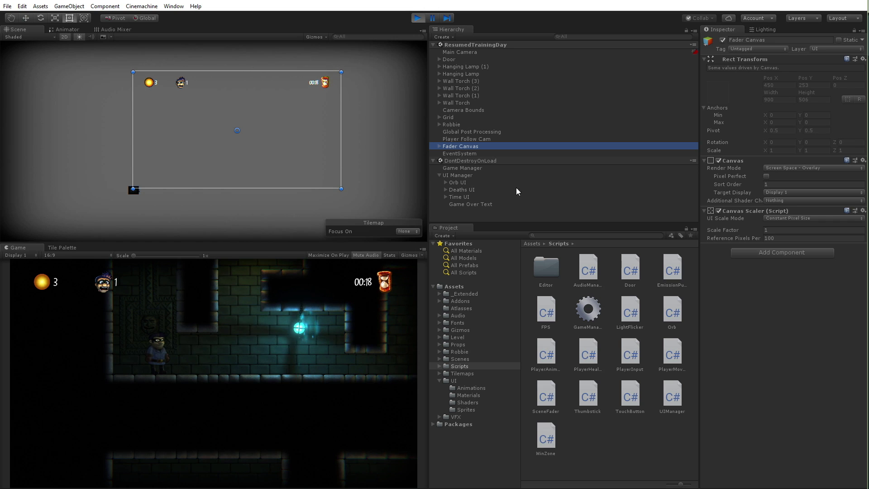
click(465, 178)
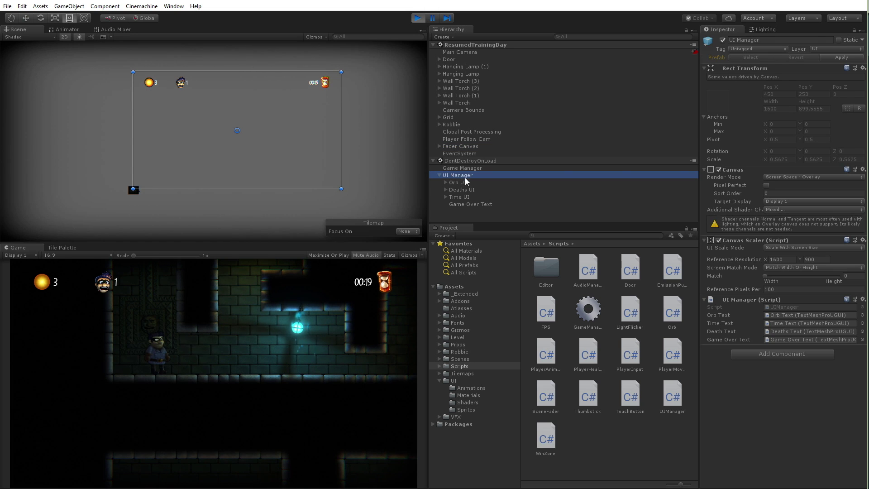
click(769, 193)
text(2)
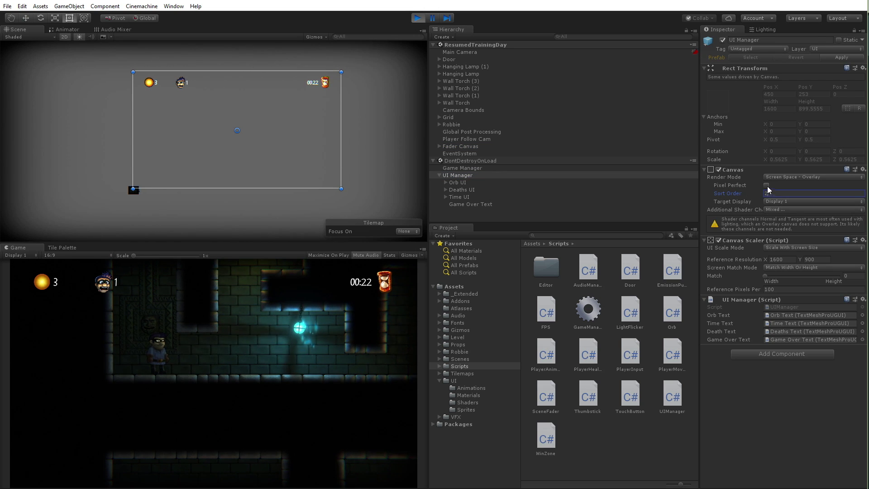
click(243, 328)
Run the player right into the spikes to check the HUD stays visible during the death fade
key(Right)
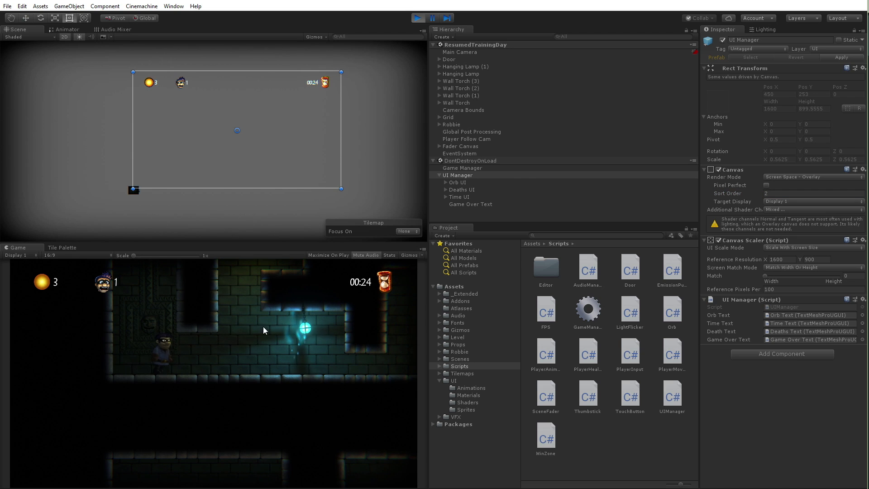
key(Right)
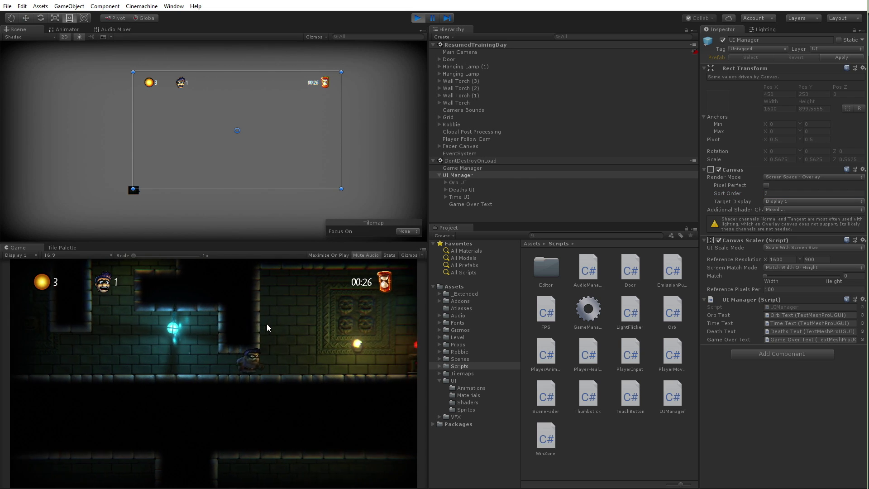
key(Right)
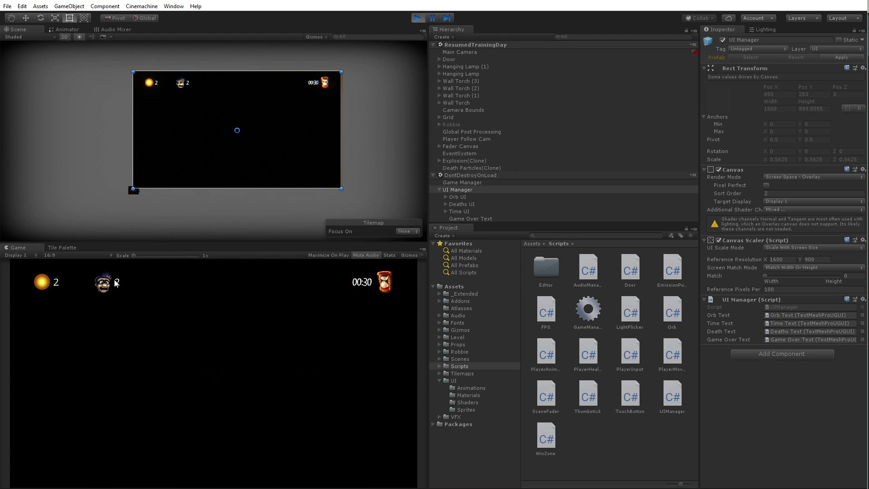
key(ctrl+p)
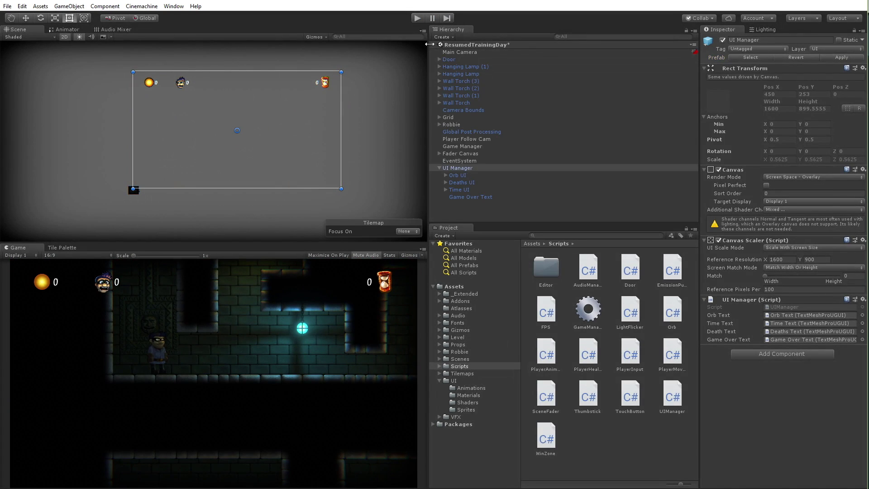
click(440, 167)
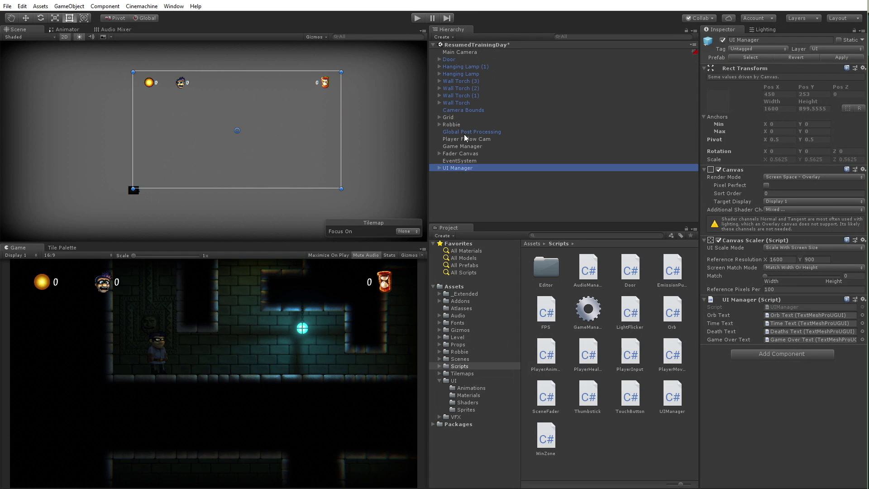
click(458, 154)
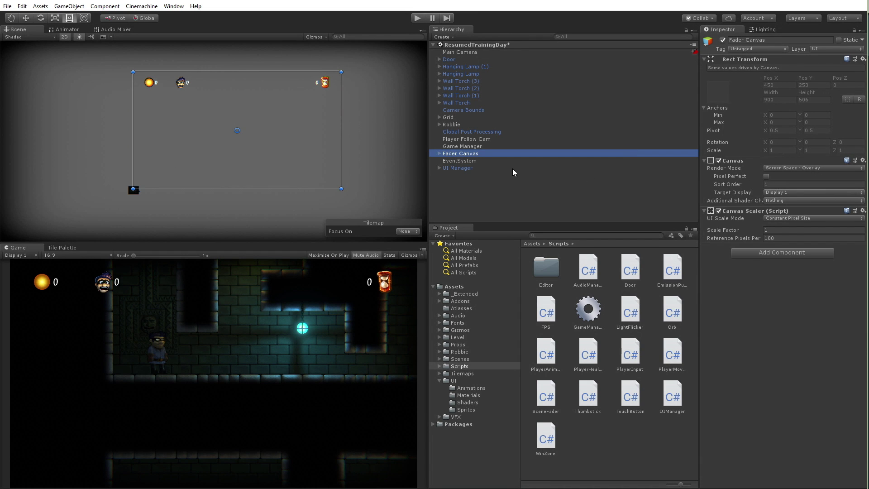
click(466, 168)
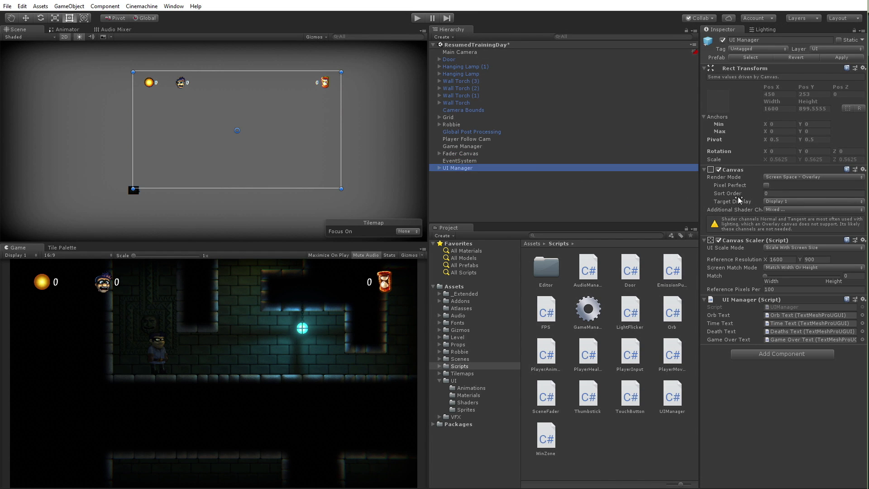